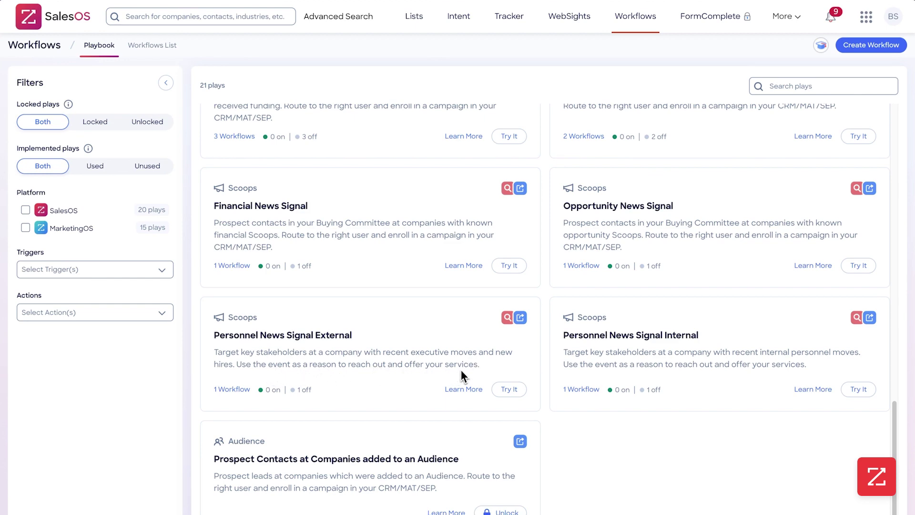
- Try the Personnel News Signal External play and expand the Personnel Scoops types in its scoops trigger
{"action": "left_click", "coordinate": [501, 389]}
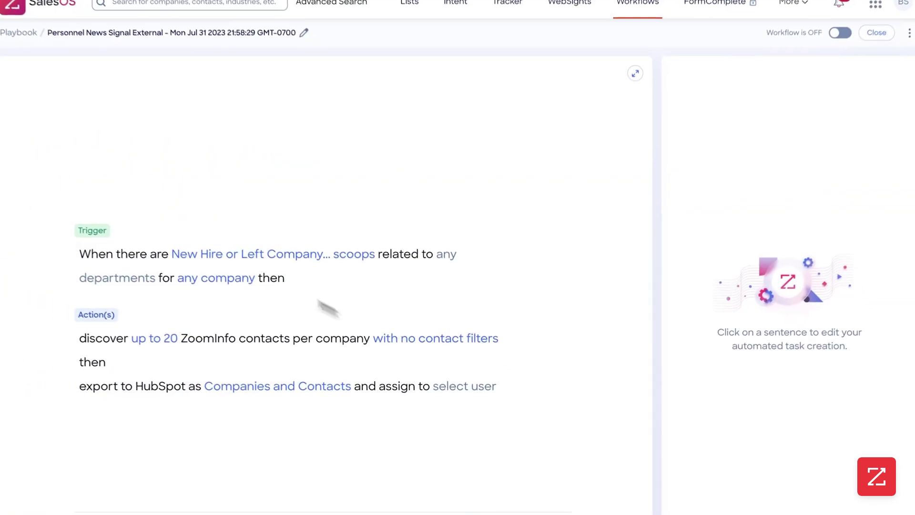
{"action": "left_click", "coordinate": [206, 266]}
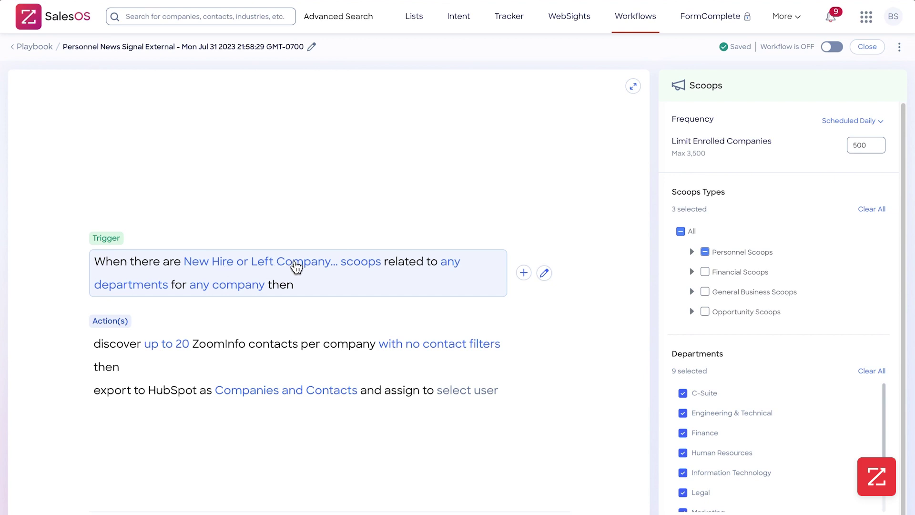
{"action": "left_click", "coordinate": [692, 252]}
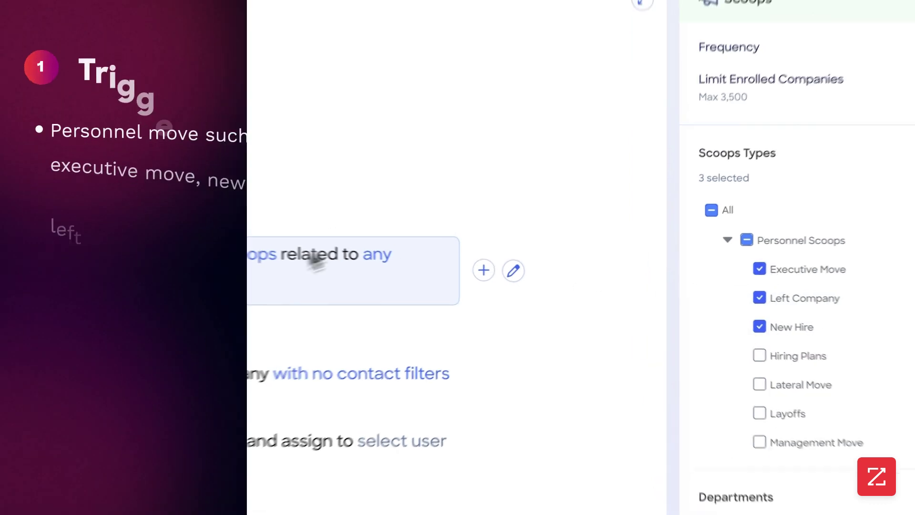
- Exclude Engineering & Technical, Finance, Human Resources, Information Technology and Legal from the trigger's departments
{"action": "scroll", "coordinate": [839, 420], "scroll_direction": "down", "scroll_amount": 3}
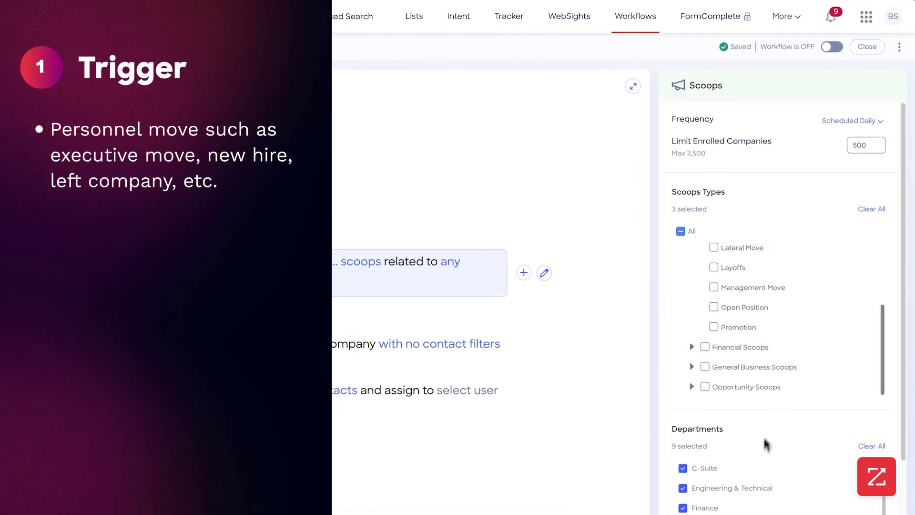
{"action": "scroll", "coordinate": [763, 458], "scroll_direction": "down", "scroll_amount": 1}
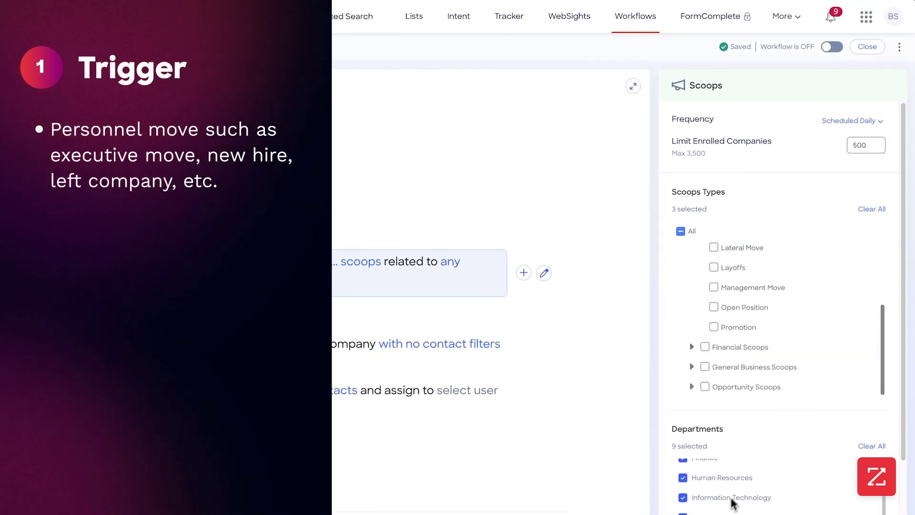
{"action": "scroll", "coordinate": [724, 505], "scroll_direction": "up", "scroll_amount": 1}
{"action": "left_click", "coordinate": [682, 487]}
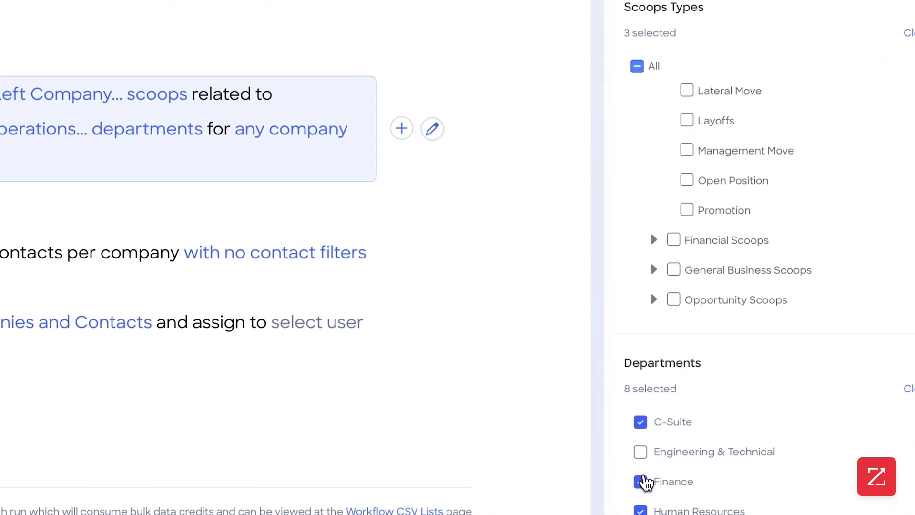
{"action": "left_click", "coordinate": [646, 482]}
{"action": "left_click", "coordinate": [640, 509]}
{"action": "scroll", "coordinate": [641, 511], "scroll_direction": "down", "scroll_amount": 1}
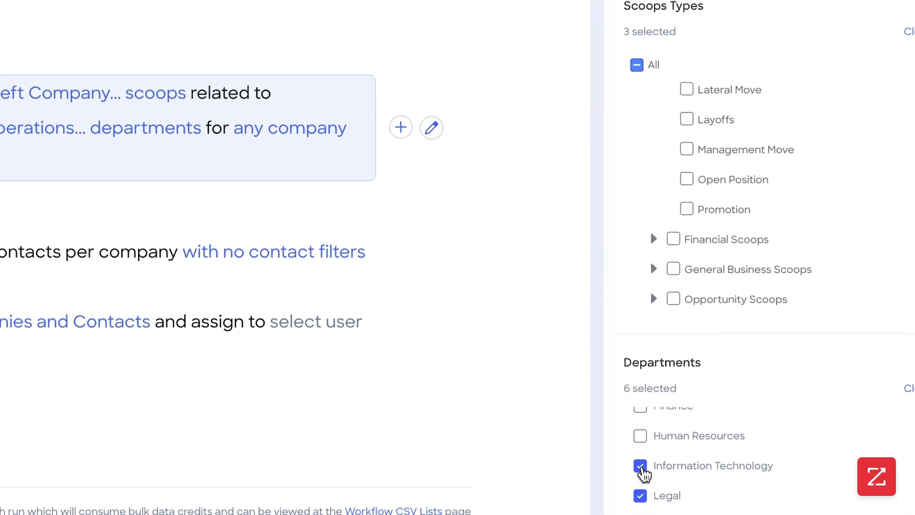
{"action": "left_click", "coordinate": [640, 467]}
{"action": "left_click", "coordinate": [640, 499]}
{"action": "left_click", "coordinate": [641, 514]}
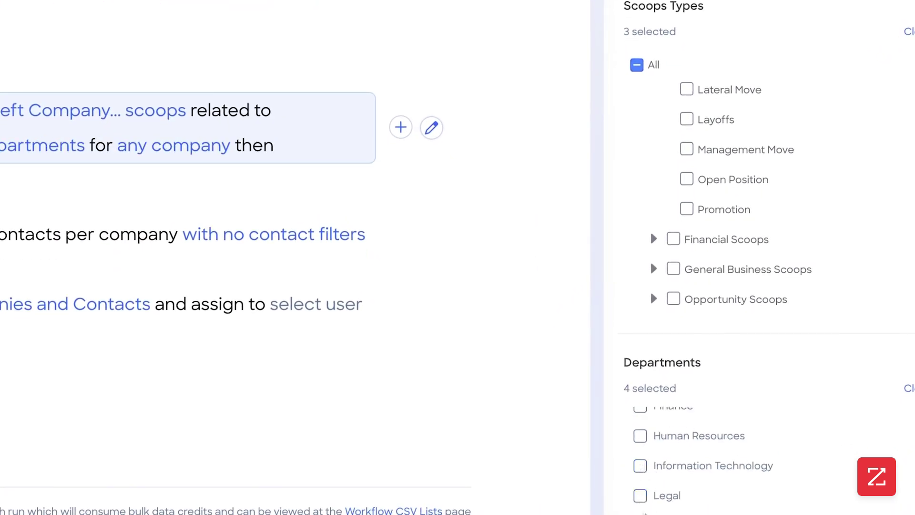
{"action": "scroll", "coordinate": [660, 477], "scroll_direction": "up", "scroll_amount": 2}
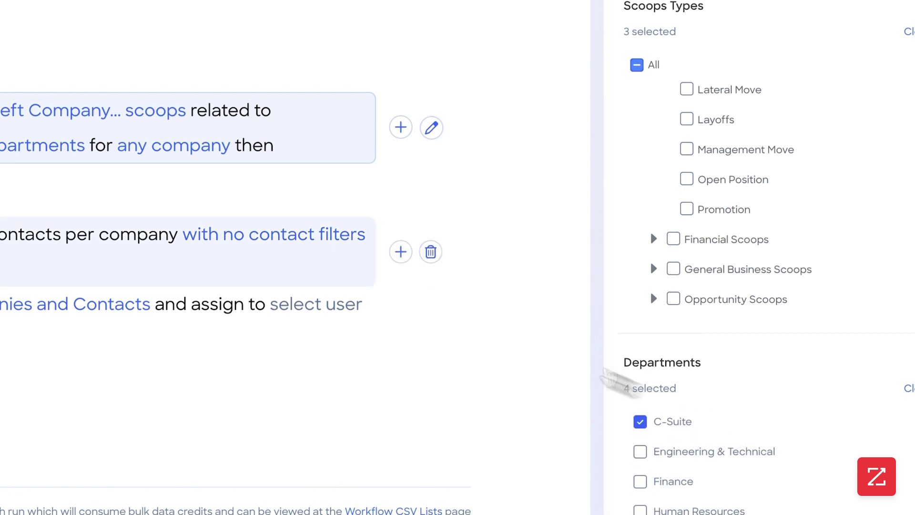
- Set the maximum number of contacts per company to discover to 5 in the Discover ZoomInfo Contacts action
{"action": "left_click", "coordinate": [213, 354]}
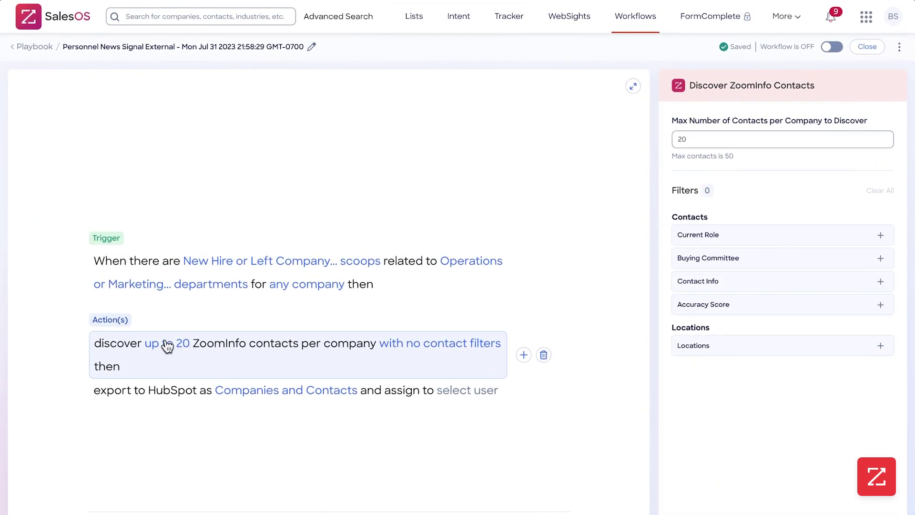
{"action": "left_click", "coordinate": [738, 140]}
{"action": "key", "text": "BackSpace"}
{"action": "key", "text": "BackSpace"}
{"action": "type", "text": "5"}
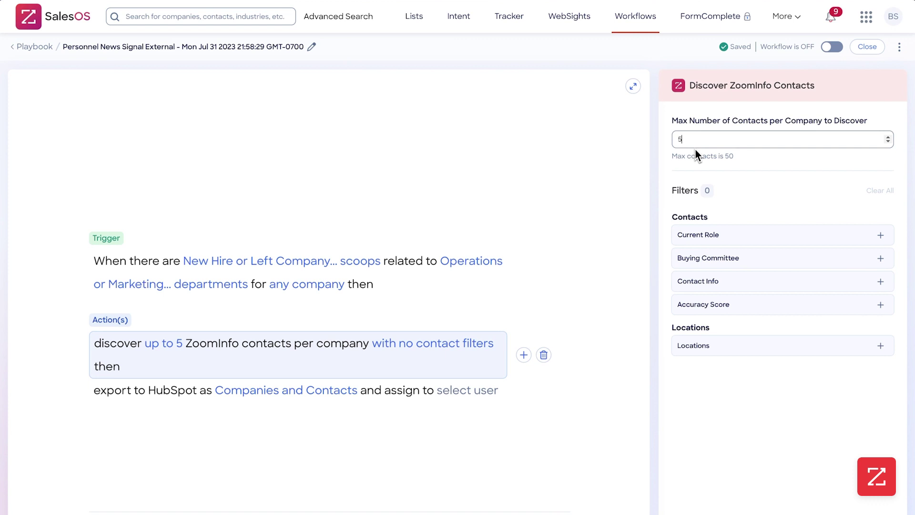
- Add C-Suite as a department in the contacts' Current Role filter
{"action": "left_click", "coordinate": [751, 237]}
{"action": "scroll", "coordinate": [741, 339], "scroll_direction": "down", "scroll_amount": 2}
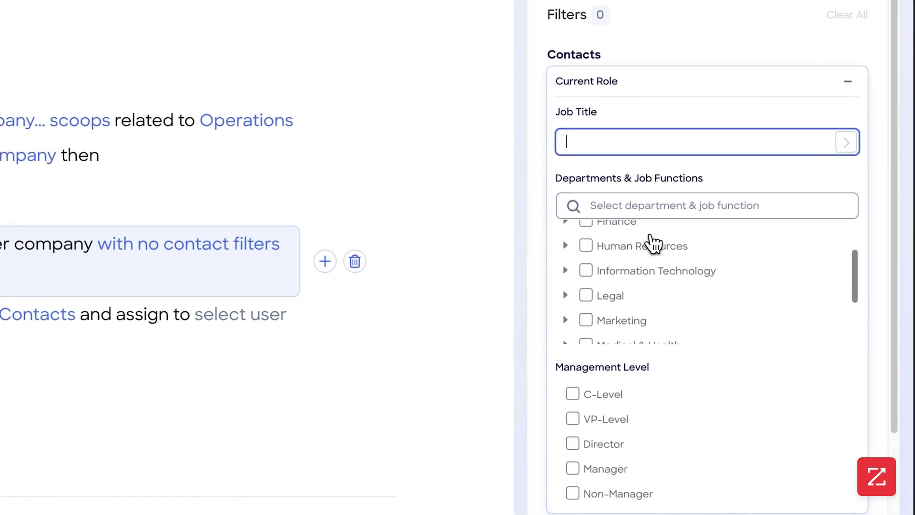
{"action": "scroll", "coordinate": [744, 343], "scroll_direction": "up", "scroll_amount": 2}
{"action": "left_click", "coordinate": [590, 235]}
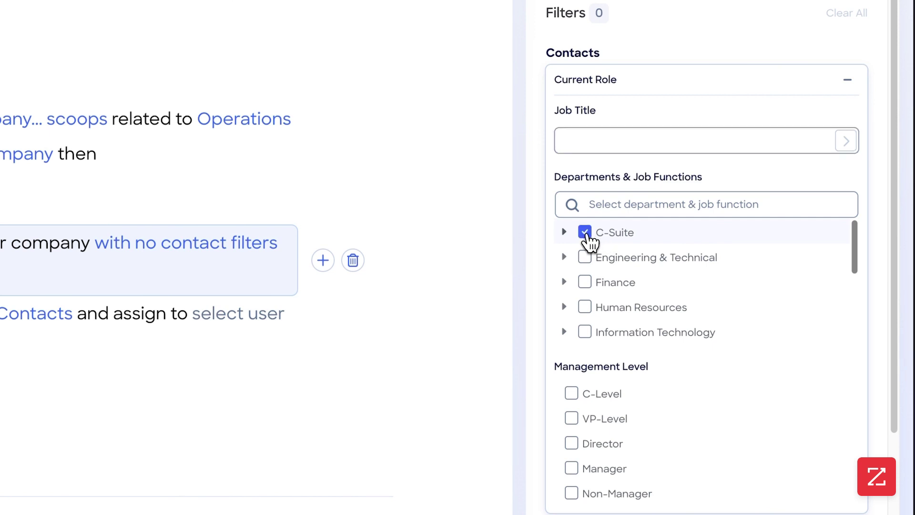
- Expand the C-Suite job functions and exclude Finance Executive and Human Resources Executive (HR)
{"action": "left_click", "coordinate": [565, 262]}
{"action": "scroll", "coordinate": [639, 360], "scroll_direction": "down", "scroll_amount": 2}
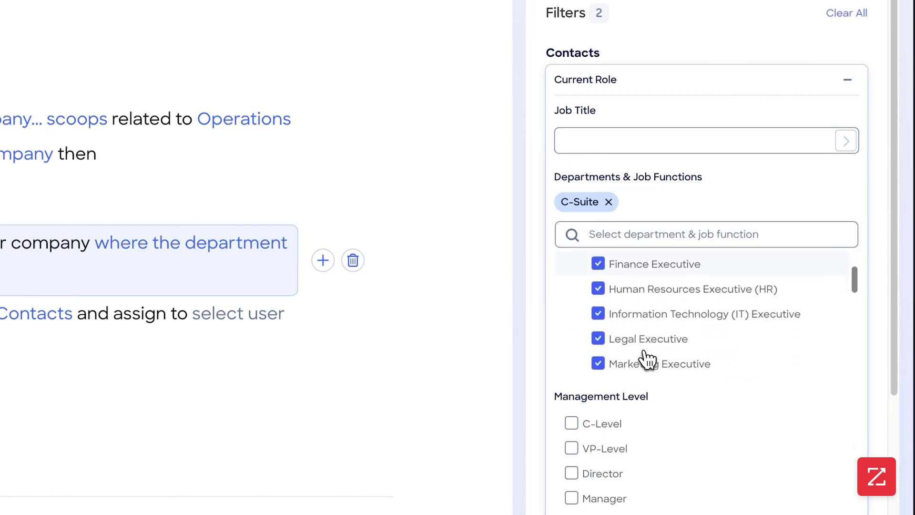
{"action": "scroll", "coordinate": [640, 360], "scroll_direction": "up", "scroll_amount": 2}
{"action": "left_click", "coordinate": [601, 327]}
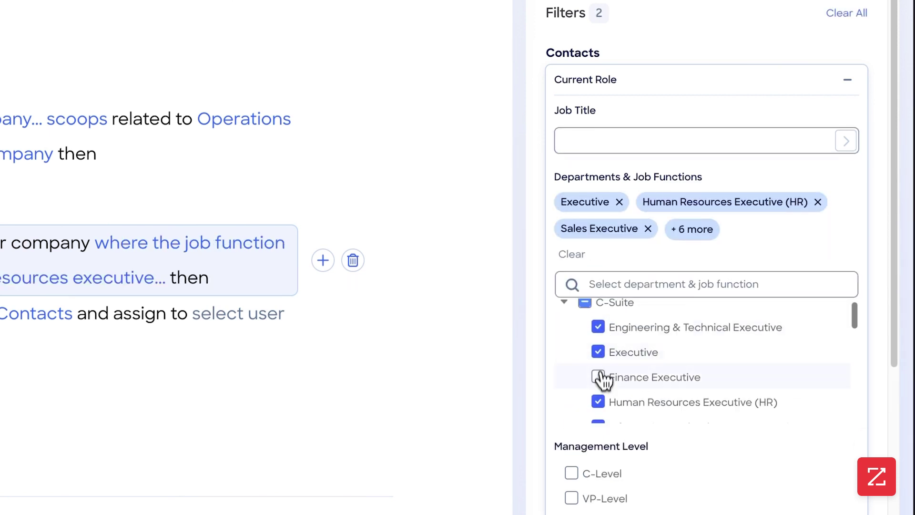
{"action": "left_click", "coordinate": [599, 403]}
- Exclude the Information Technology, Legal, Medical & Health, Operations and Engineering & Technical executives from C-Suite, and collapse the group
{"action": "scroll", "coordinate": [603, 407], "scroll_direction": "down", "scroll_amount": 3}
{"action": "left_click", "coordinate": [599, 305]}
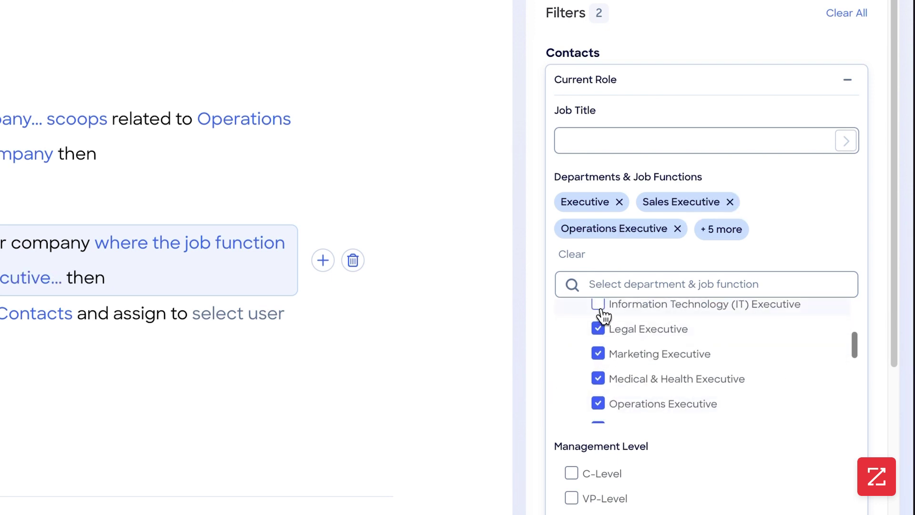
{"action": "left_click", "coordinate": [599, 329]}
{"action": "left_click", "coordinate": [599, 378]}
{"action": "scroll", "coordinate": [599, 387], "scroll_direction": "down", "scroll_amount": 2}
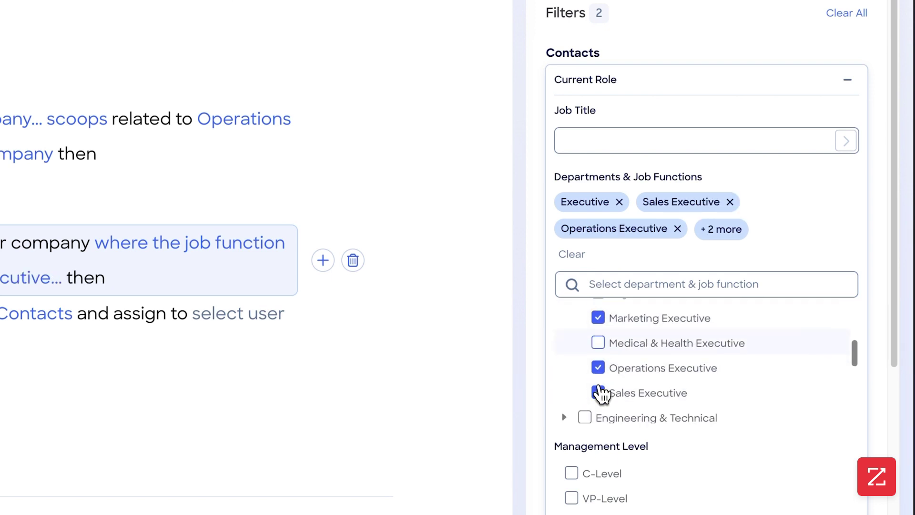
{"action": "left_click", "coordinate": [599, 335]}
{"action": "scroll", "coordinate": [602, 341], "scroll_direction": "up", "scroll_amount": 3}
{"action": "scroll", "coordinate": [604, 346], "scroll_direction": "up", "scroll_amount": 2}
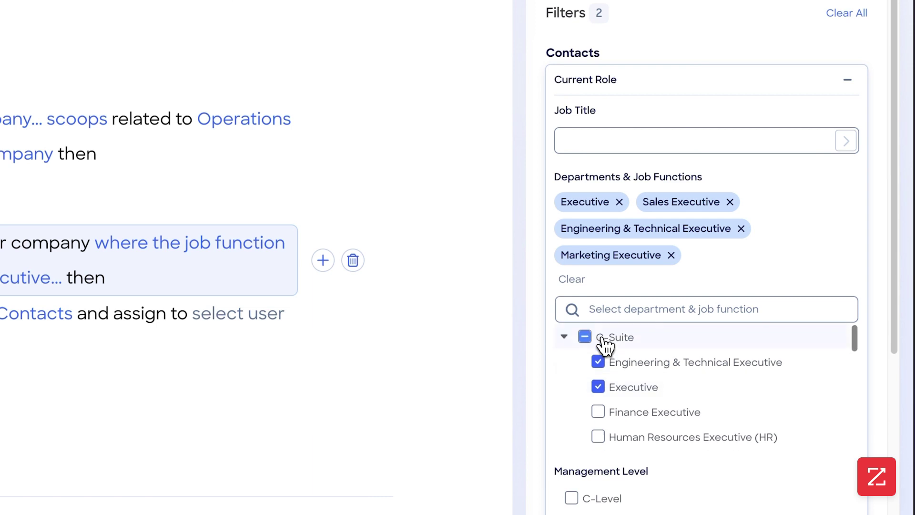
{"action": "left_click", "coordinate": [599, 364]}
{"action": "left_click", "coordinate": [565, 311]}
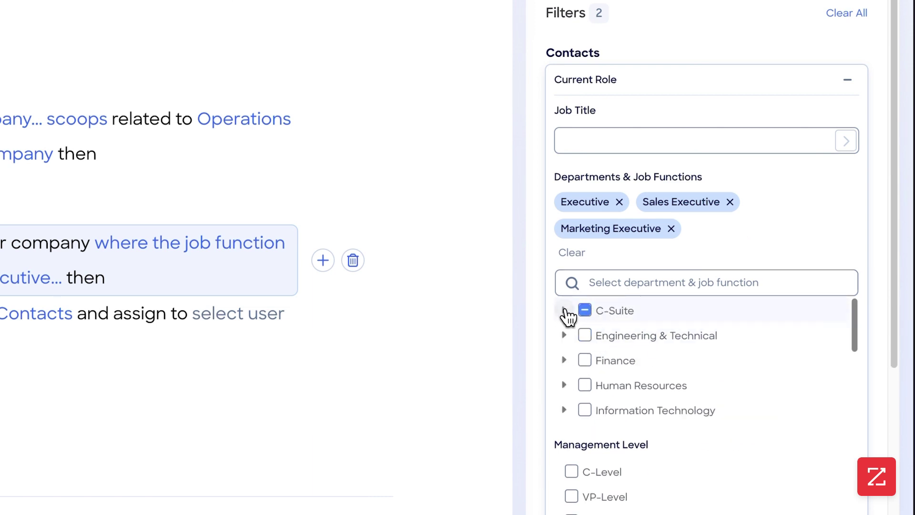
- View the Buying Committee filter, and require contacts to have both Mobile Phone and Direct Phone in the Contact Info filter
{"action": "scroll", "coordinate": [656, 313], "scroll_direction": "down", "scroll_amount": 6}
{"action": "scroll", "coordinate": [655, 312], "scroll_direction": "down", "scroll_amount": 1}
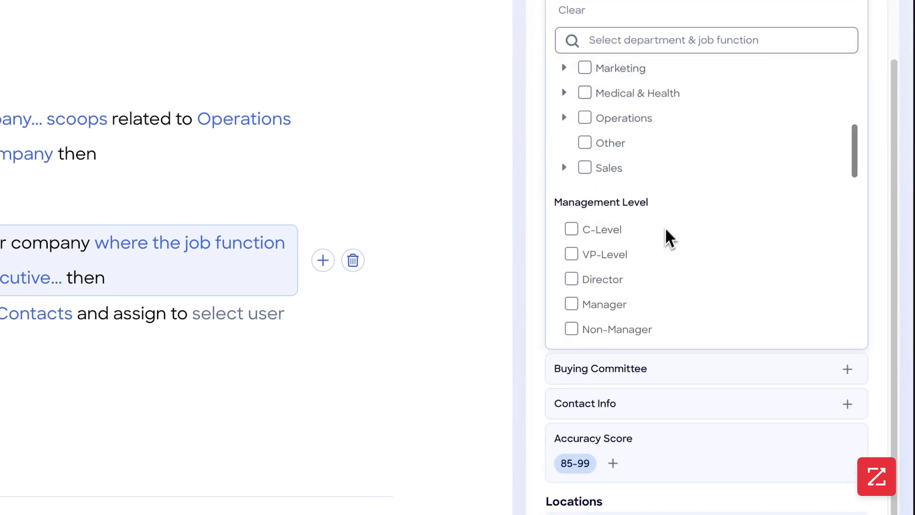
{"action": "left_click", "coordinate": [636, 374]}
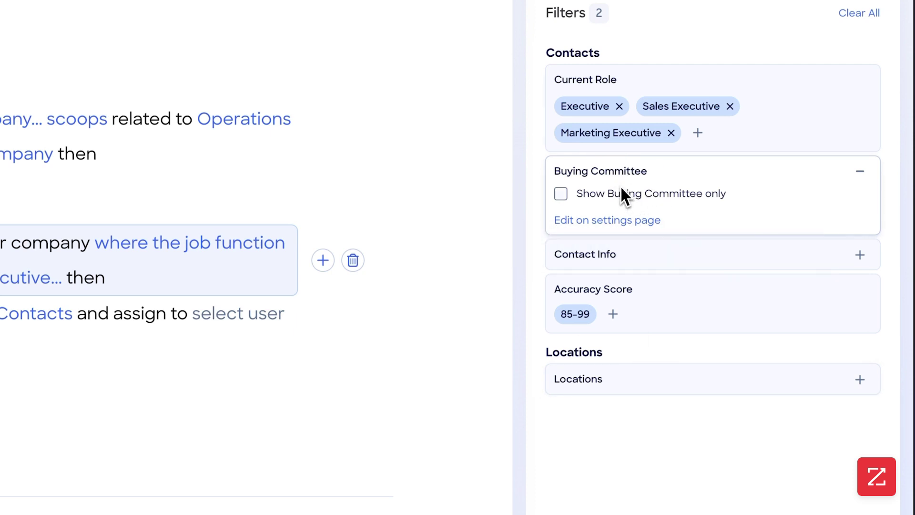
{"action": "left_click", "coordinate": [658, 262]}
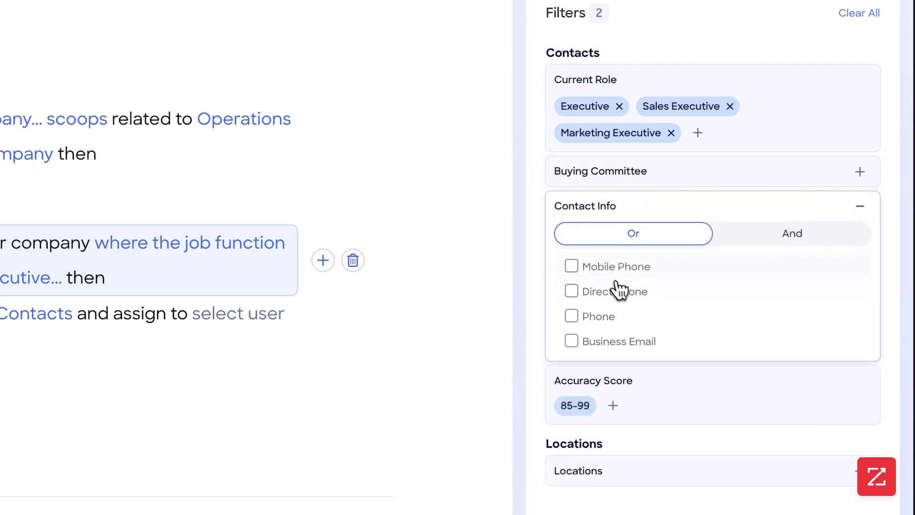
{"action": "left_click", "coordinate": [603, 267]}
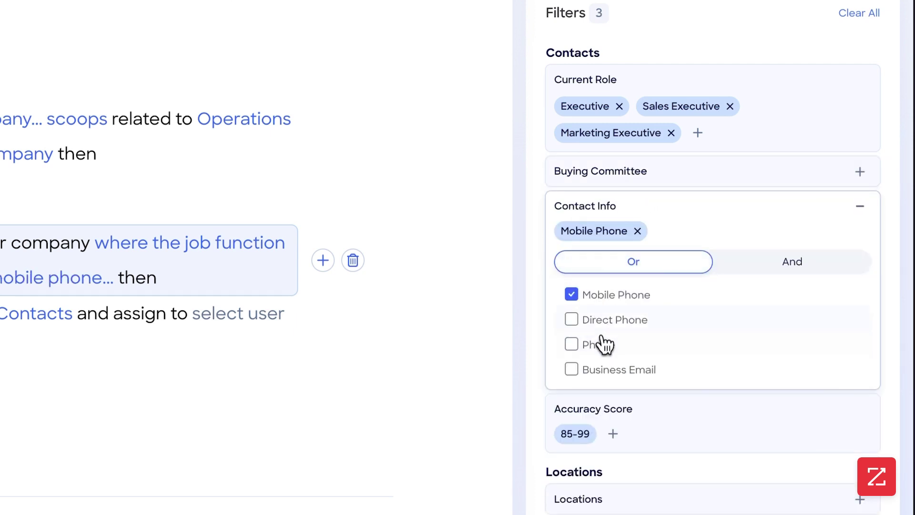
{"action": "left_click", "coordinate": [604, 320]}
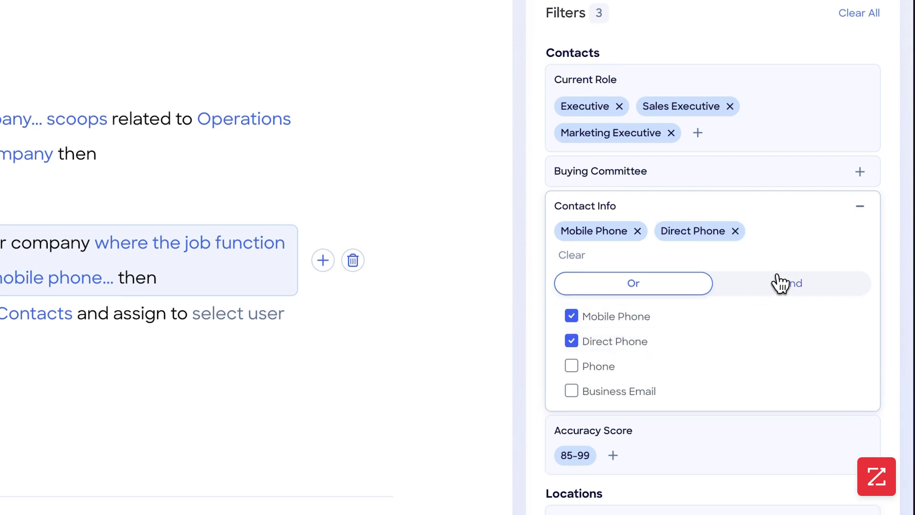
{"action": "left_click", "coordinate": [782, 293]}
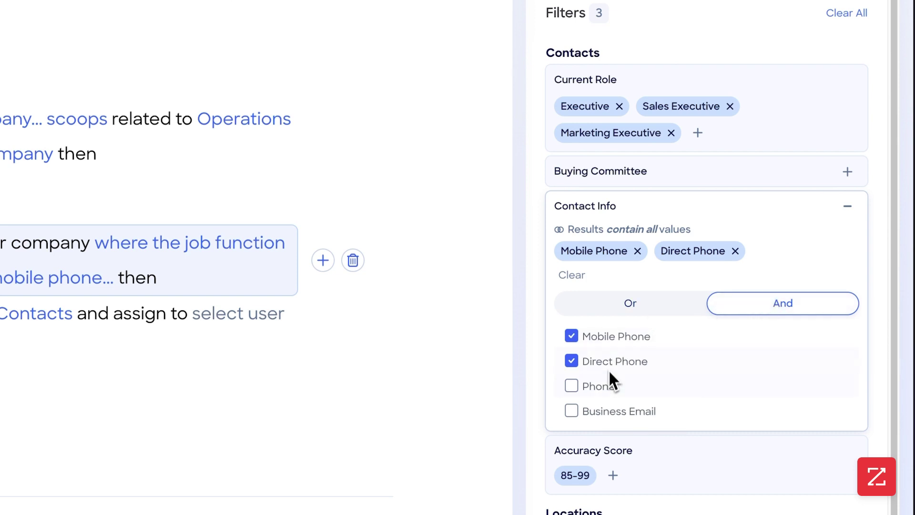
- Set the contact Accuracy Score range to 95-99 and collapse that filter
{"action": "scroll", "coordinate": [615, 391], "scroll_direction": "down", "scroll_amount": 1}
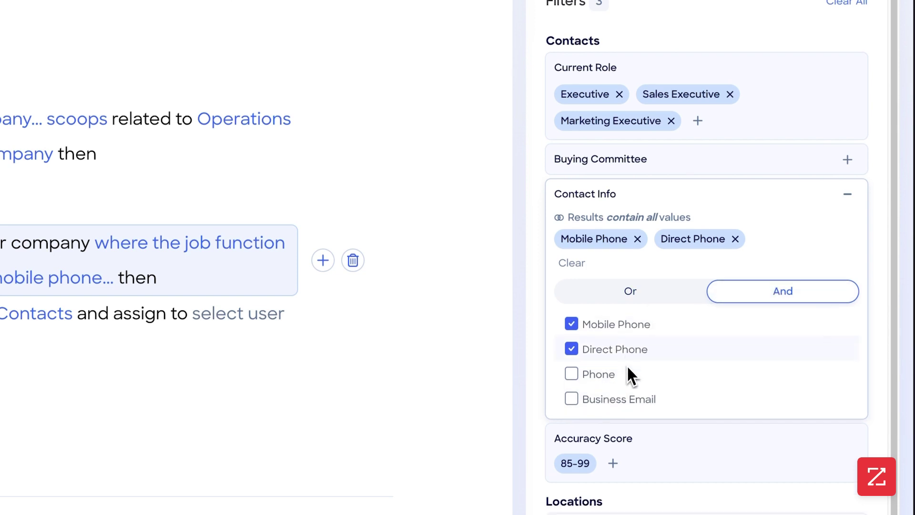
{"action": "left_click", "coordinate": [622, 439]}
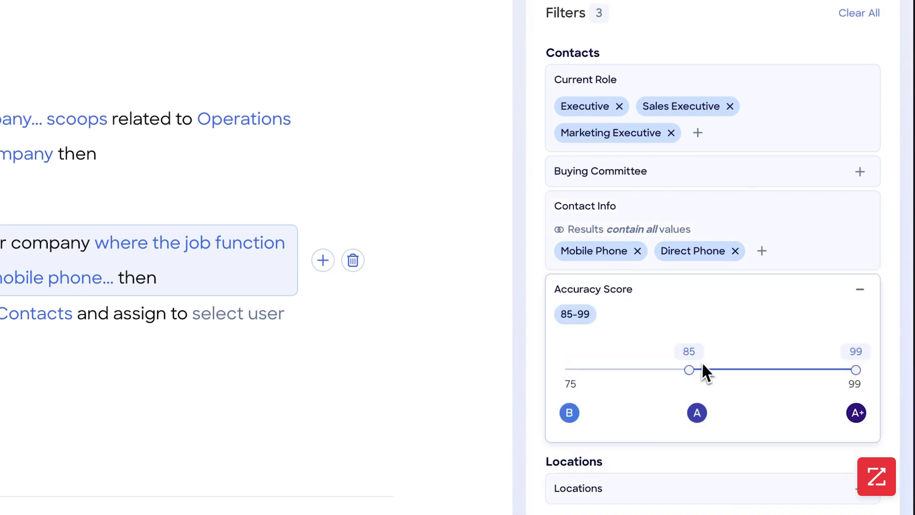
{"action": "left_click_drag", "start_coordinate": [691, 369], "coordinate": [754, 369]}
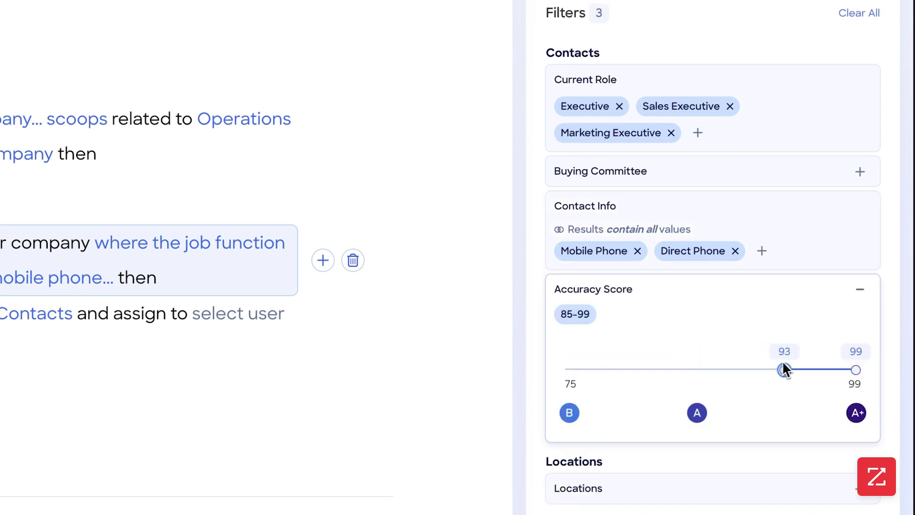
{"action": "left_click_drag", "start_coordinate": [807, 362], "coordinate": [807, 362]}
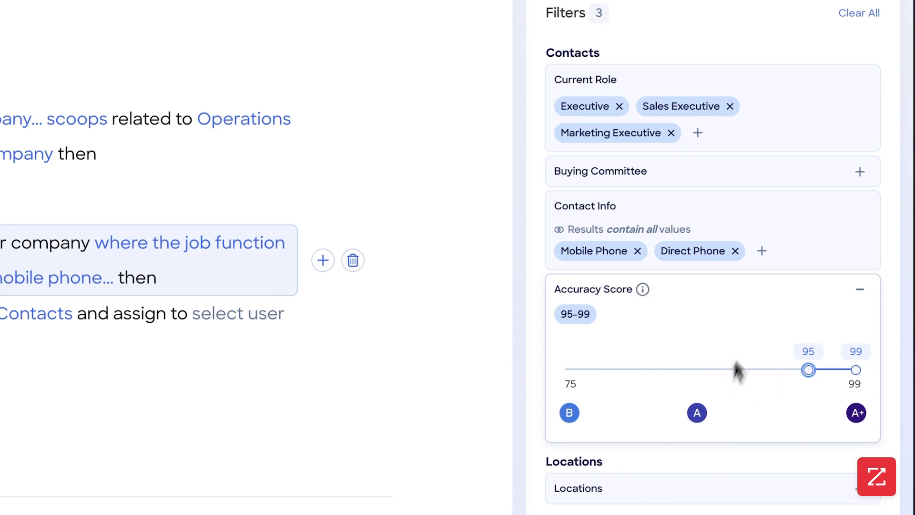
{"action": "left_click", "coordinate": [861, 291]}
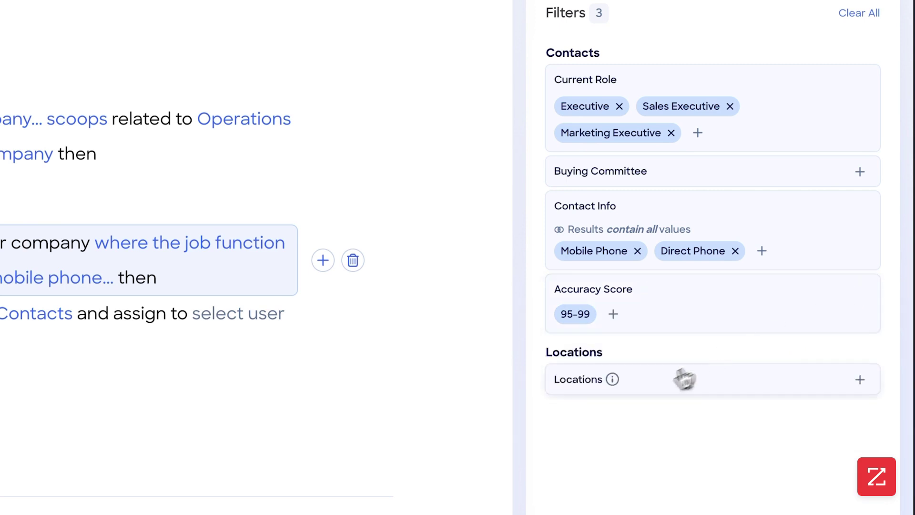
- Restrict the contacts' location to US - States in the Locations filter
{"action": "left_click", "coordinate": [658, 387]}
{"action": "scroll", "coordinate": [597, 422], "scroll_direction": "down", "scroll_amount": 3}
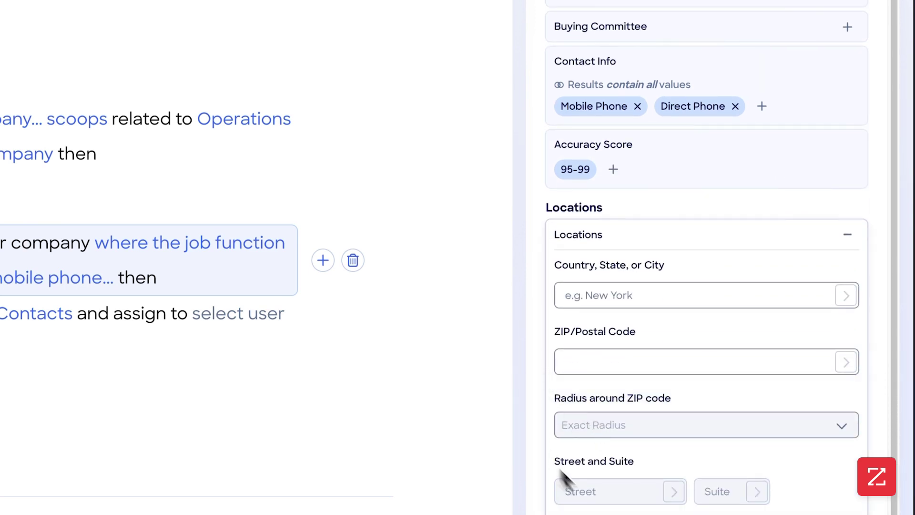
{"action": "scroll", "coordinate": [638, 408], "scroll_direction": "down", "scroll_amount": 1}
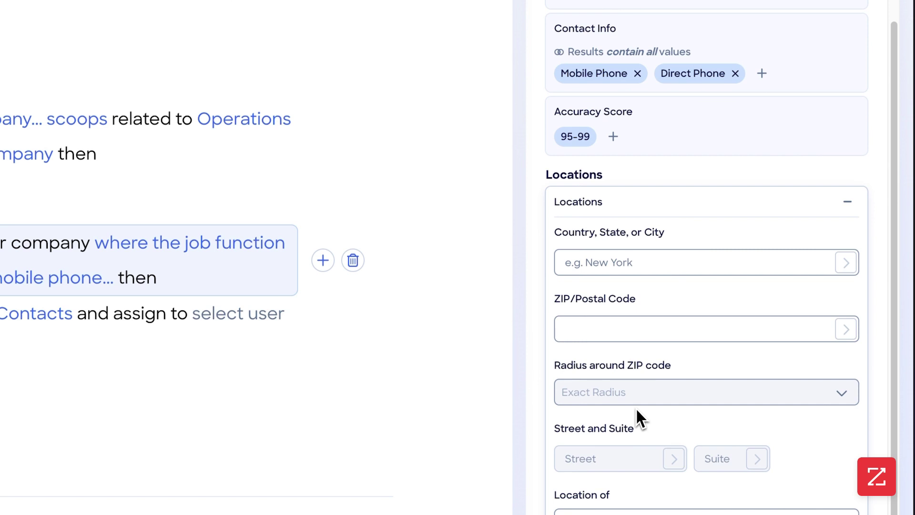
{"action": "left_click", "coordinate": [658, 262]}
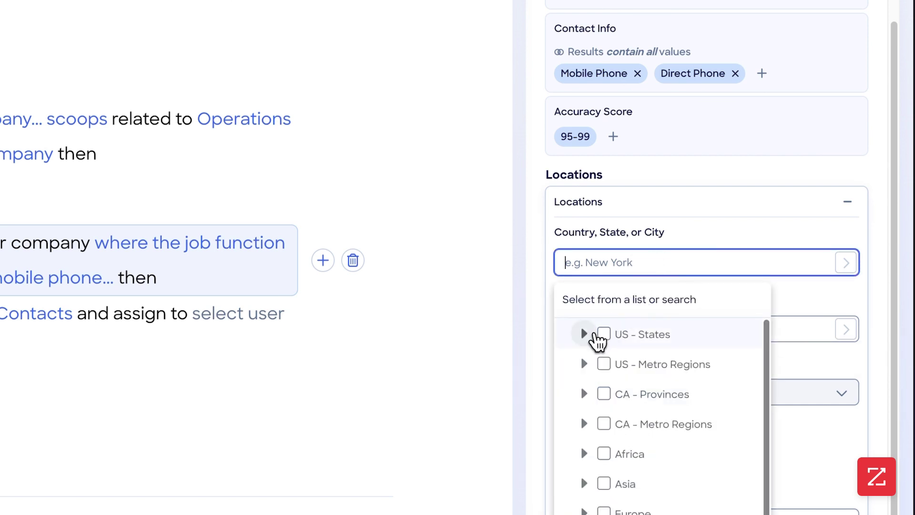
{"action": "left_click", "coordinate": [602, 336]}
{"action": "left_click", "coordinate": [753, 244]}
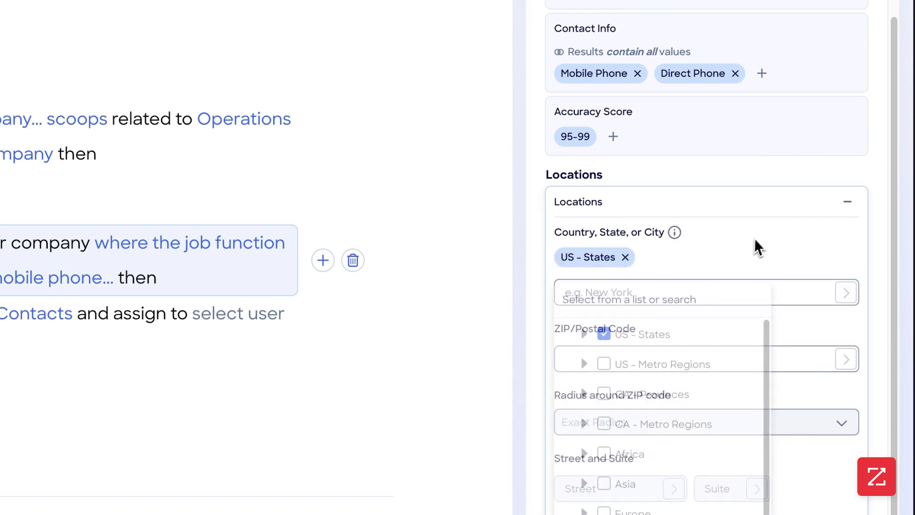
{"action": "scroll", "coordinate": [757, 291], "scroll_direction": "down", "scroll_amount": 1}
{"action": "scroll", "coordinate": [758, 291], "scroll_direction": "up", "scroll_amount": 1}
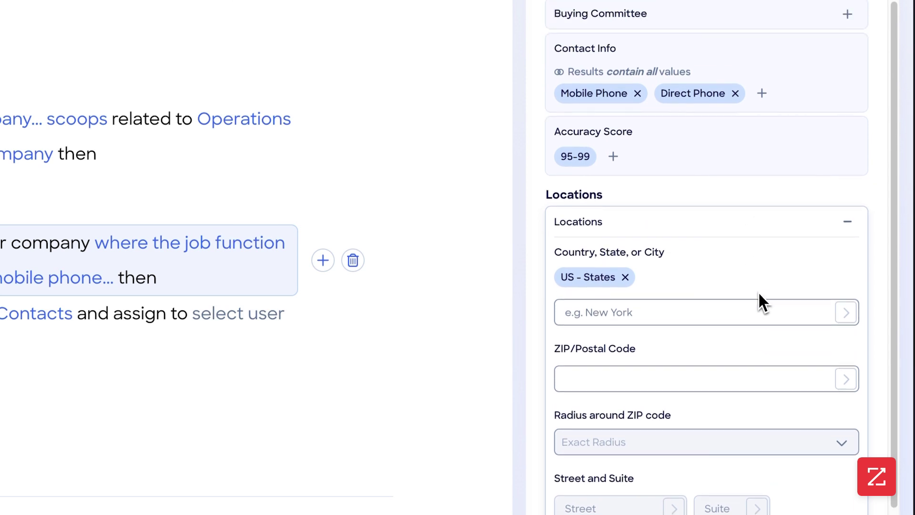
- Collapse the Locations filter and assign the HubSpot export action's records to the user BowTied Systems
{"action": "scroll", "coordinate": [758, 291], "scroll_direction": "down", "scroll_amount": 1}
{"action": "left_click", "coordinate": [852, 170]}
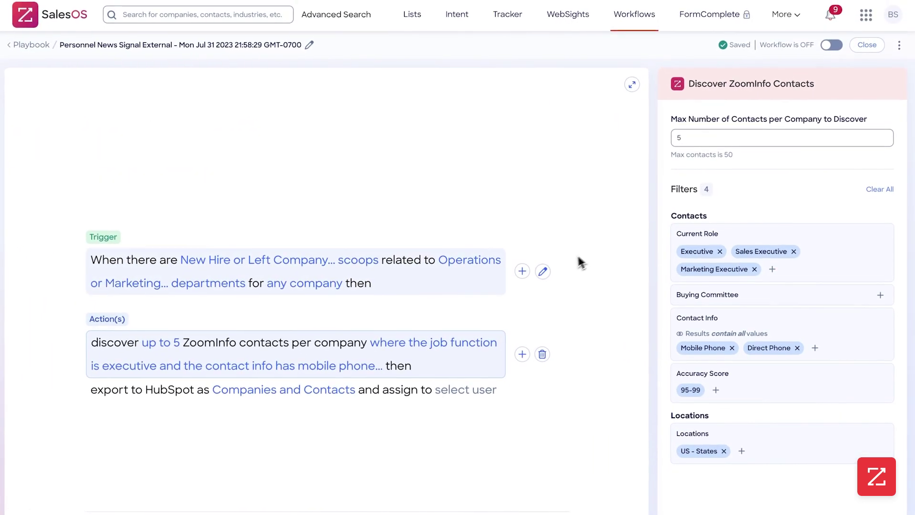
{"action": "left_click", "coordinate": [297, 398]}
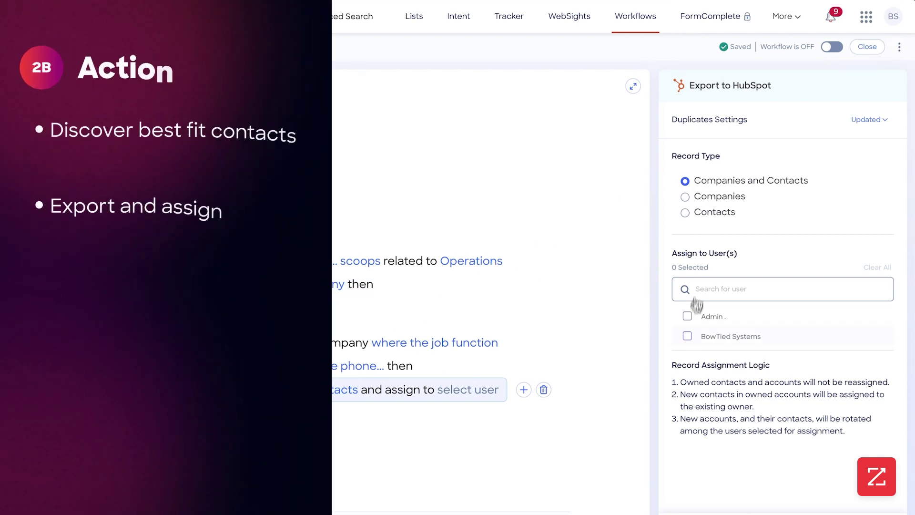
{"action": "left_click", "coordinate": [688, 336]}
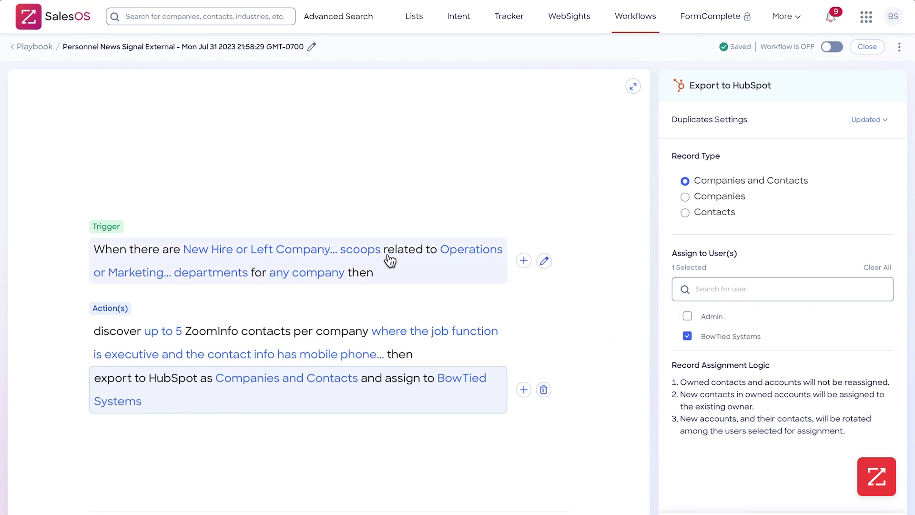
- Set the scoops trigger's Limit Enrolled Companies to 100
{"action": "left_click", "coordinate": [434, 249]}
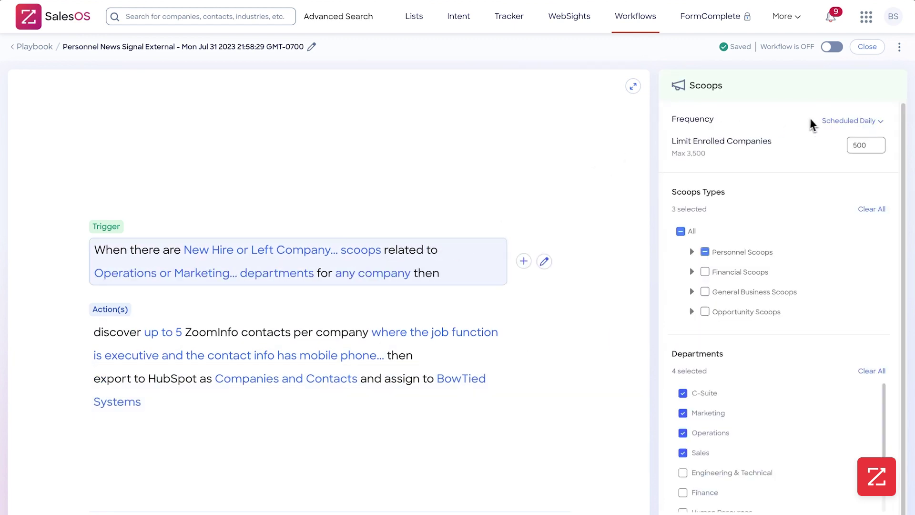
{"action": "left_click", "coordinate": [875, 146]}
{"action": "key", "text": "BackSpace"}
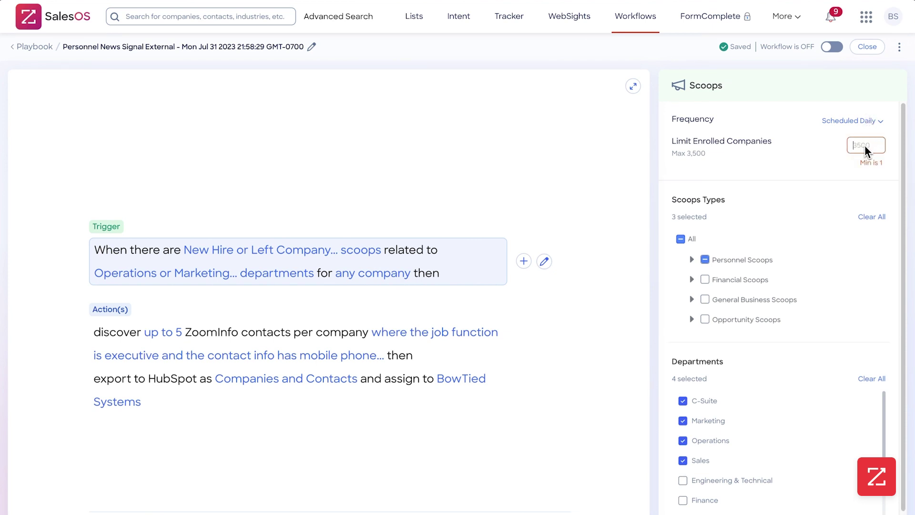
{"action": "type", "text": "100"}
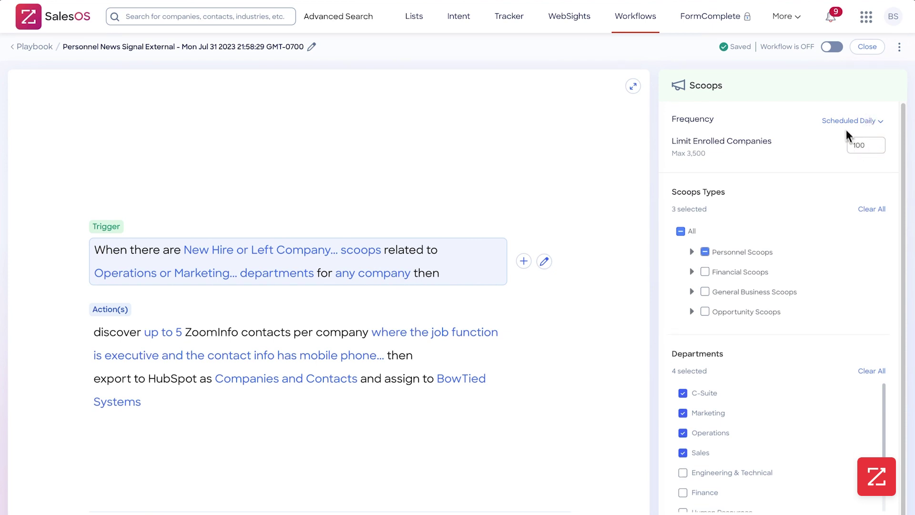
- Check the scoops trigger's frequency options, keeping it Daily, and set Limit Enrolled Companies to 50
{"action": "left_click", "coordinate": [850, 121]}
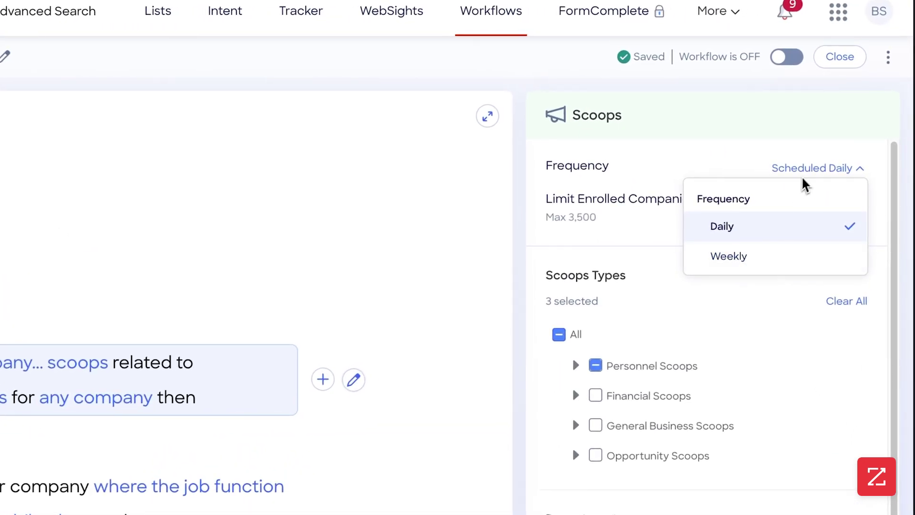
{"action": "left_click", "coordinate": [805, 185]}
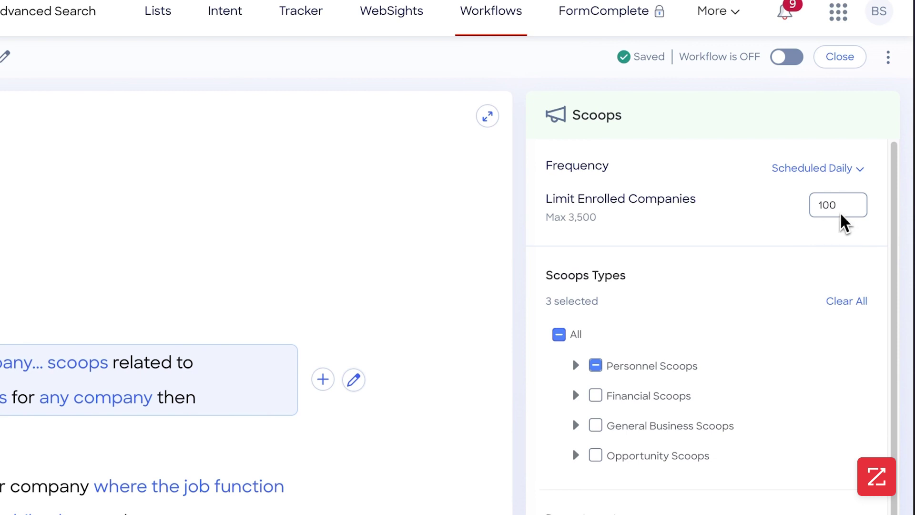
{"action": "left_click", "coordinate": [849, 200]}
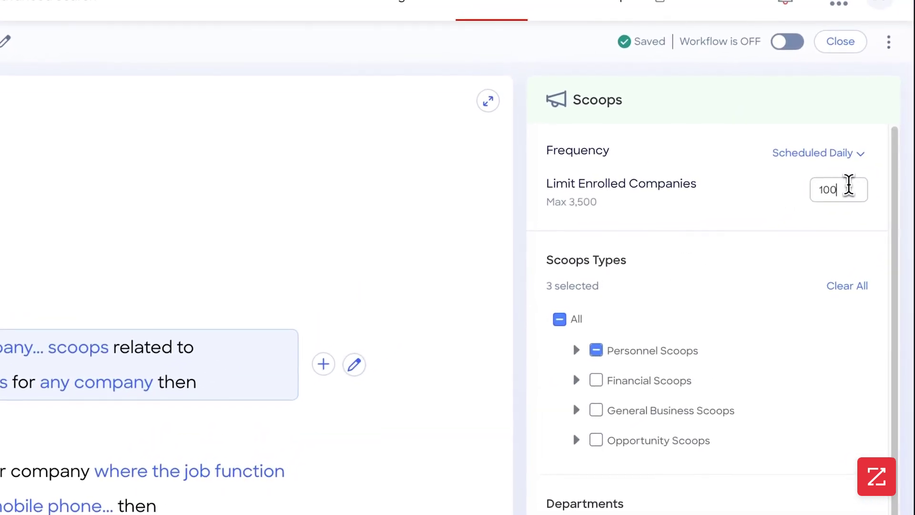
{"action": "key", "text": "BackSpace"}
{"action": "key", "text": "BackSpace"}
{"action": "key", "text": "BackSpace"}
{"action": "type", "text": "50"}
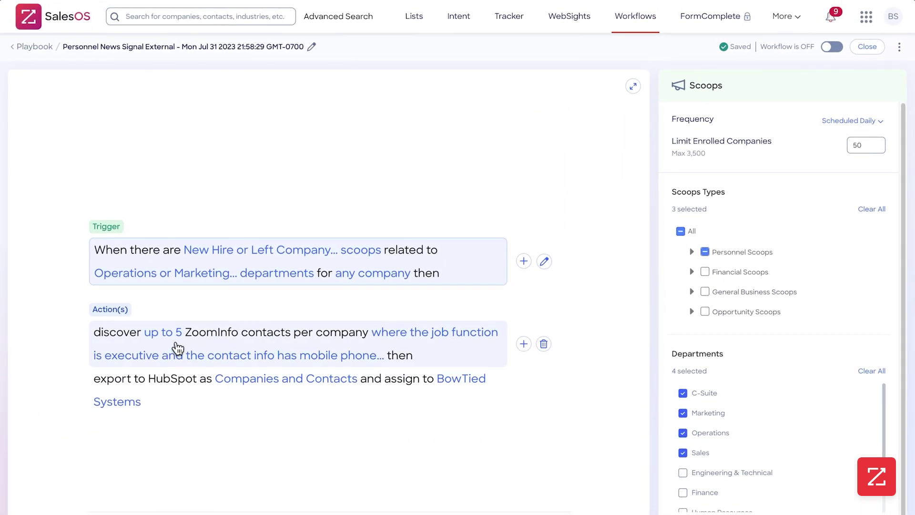
- Review the contact discovery action's settings, and open the ZoomInfo company filters of the scoops trigger
{"action": "left_click", "coordinate": [180, 345]}
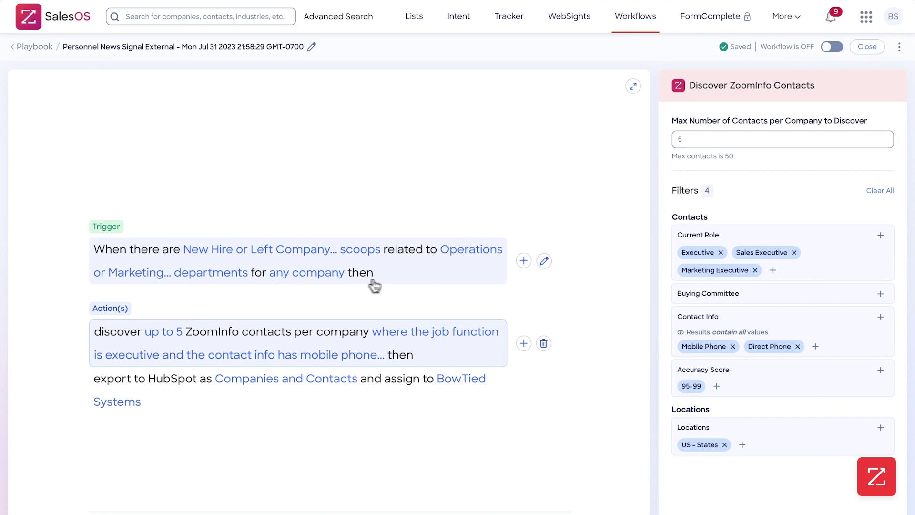
{"action": "left_click", "coordinate": [336, 278]}
{"action": "scroll", "coordinate": [767, 287], "scroll_direction": "down", "scroll_amount": 1}
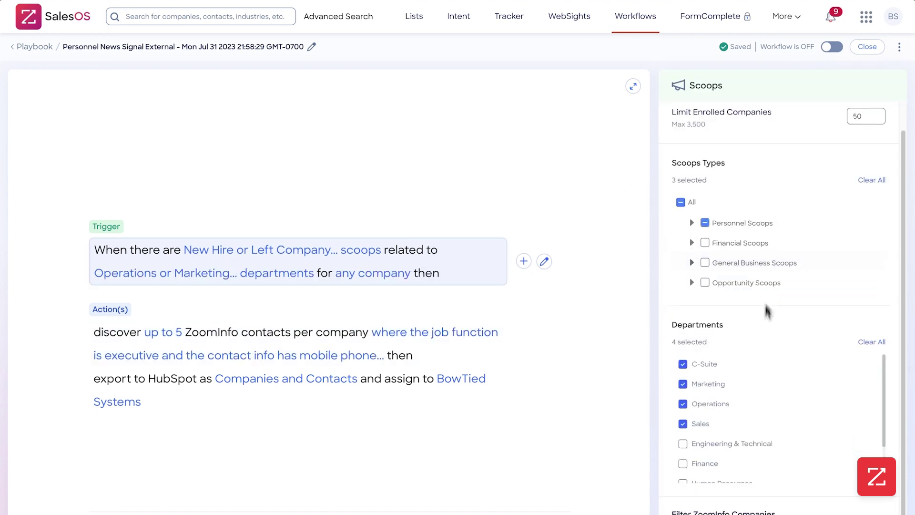
{"action": "left_click", "coordinate": [760, 512]}
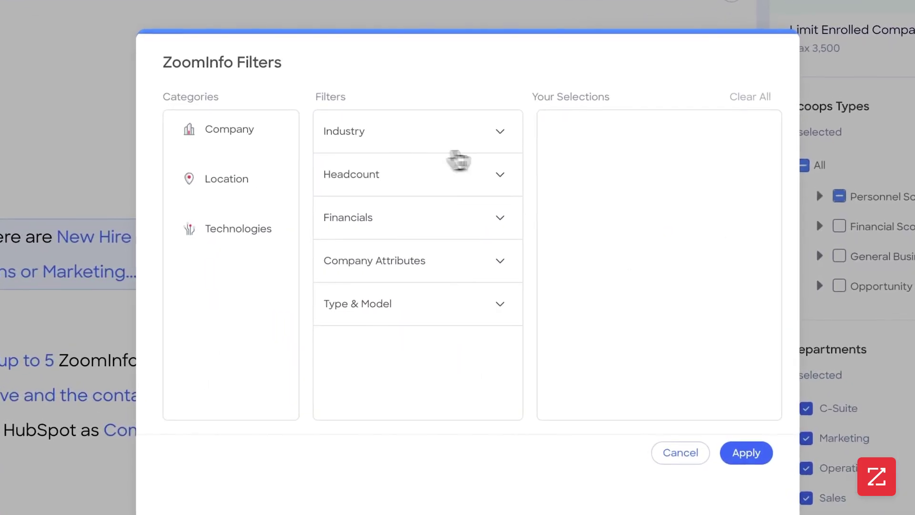
- Limit the trigger's companies to the Agriculture, Business Services and Consumer Services industries
{"action": "left_click", "coordinate": [465, 145]}
{"action": "scroll", "coordinate": [351, 329], "scroll_direction": "down", "scroll_amount": 4}
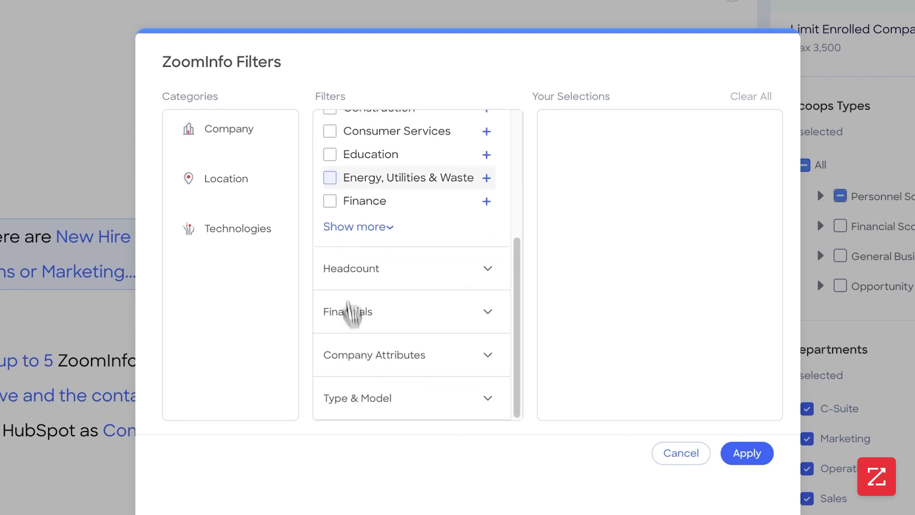
{"action": "left_click", "coordinate": [330, 132]}
{"action": "scroll", "coordinate": [334, 138], "scroll_direction": "up", "scroll_amount": 2}
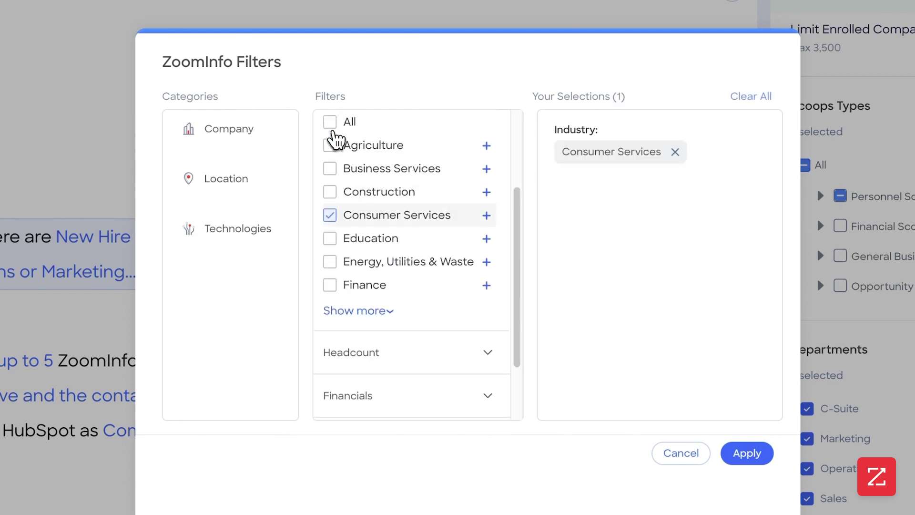
{"action": "left_click", "coordinate": [334, 167]}
{"action": "left_click", "coordinate": [332, 146]}
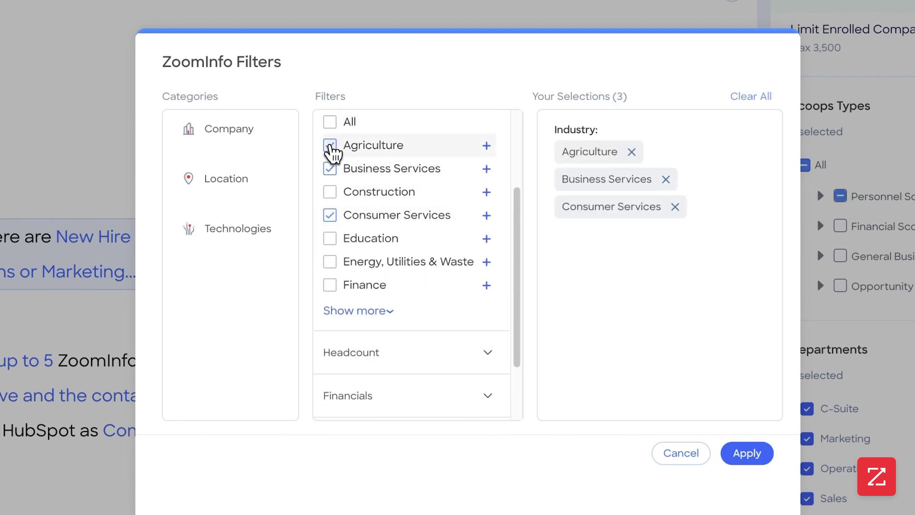
- Restrict the Employee Count in the Headcount filter to a minimum of 250 and a maximum of 500
{"action": "left_click", "coordinate": [382, 363]}
{"action": "scroll", "coordinate": [401, 360], "scroll_direction": "down", "scroll_amount": 3}
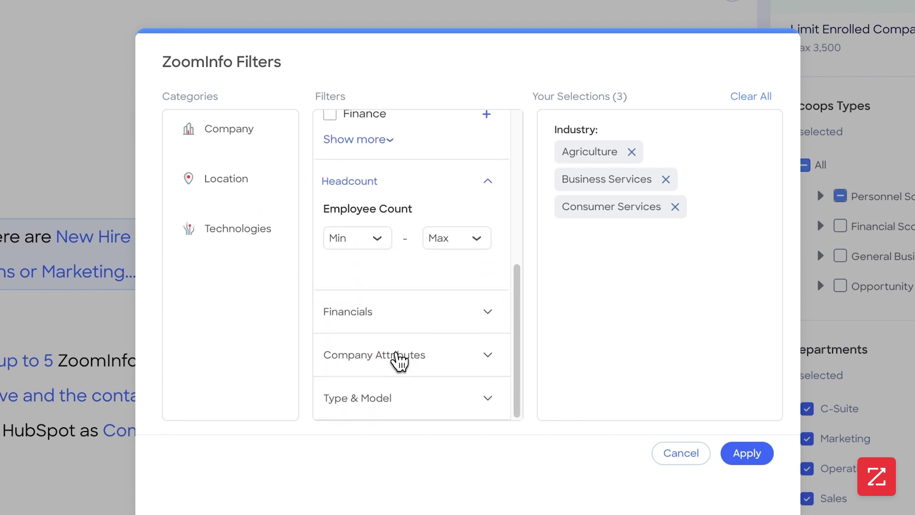
{"action": "left_click", "coordinate": [369, 240]}
{"action": "scroll", "coordinate": [363, 333], "scroll_direction": "down", "scroll_amount": 3}
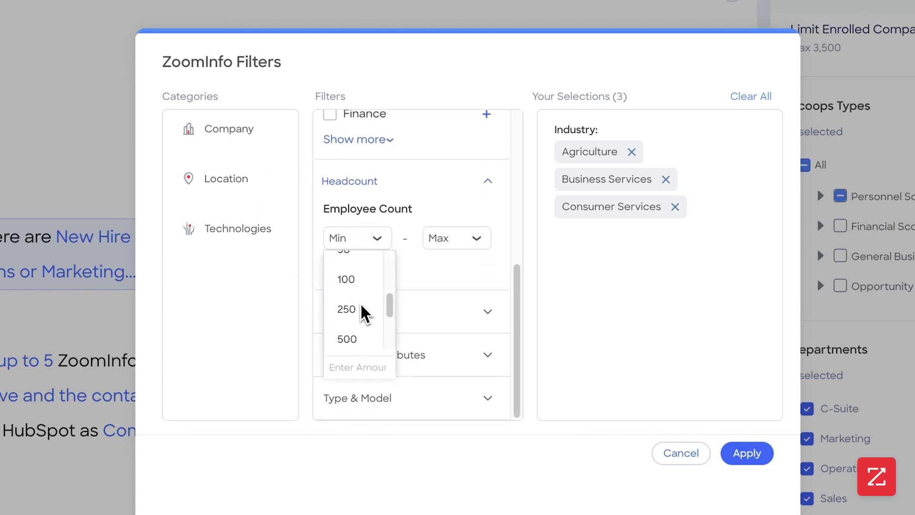
{"action": "left_click", "coordinate": [362, 310]}
{"action": "left_click", "coordinate": [441, 237]}
{"action": "left_click", "coordinate": [442, 329]}
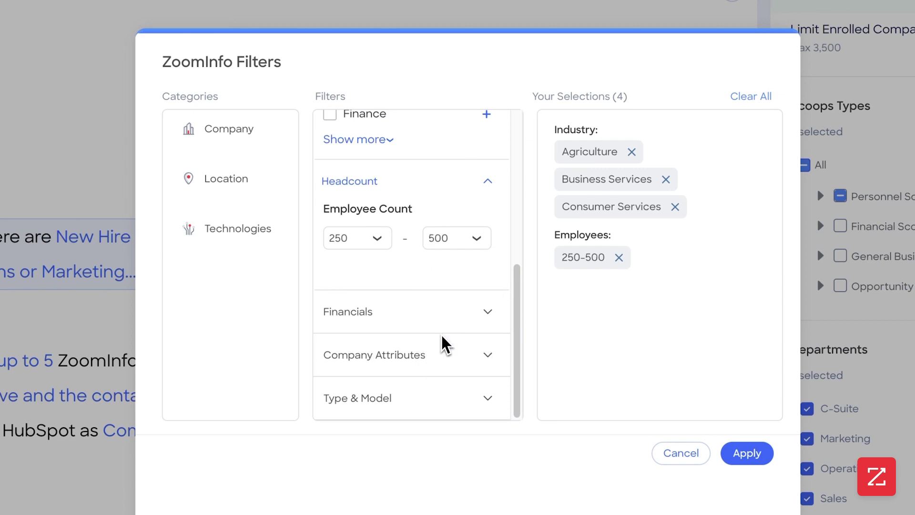
- Look through the Financials, Company Attributes and Type & Model options in the company filters
{"action": "left_click", "coordinate": [372, 327]}
{"action": "scroll", "coordinate": [360, 327], "scroll_direction": "down", "scroll_amount": 10}
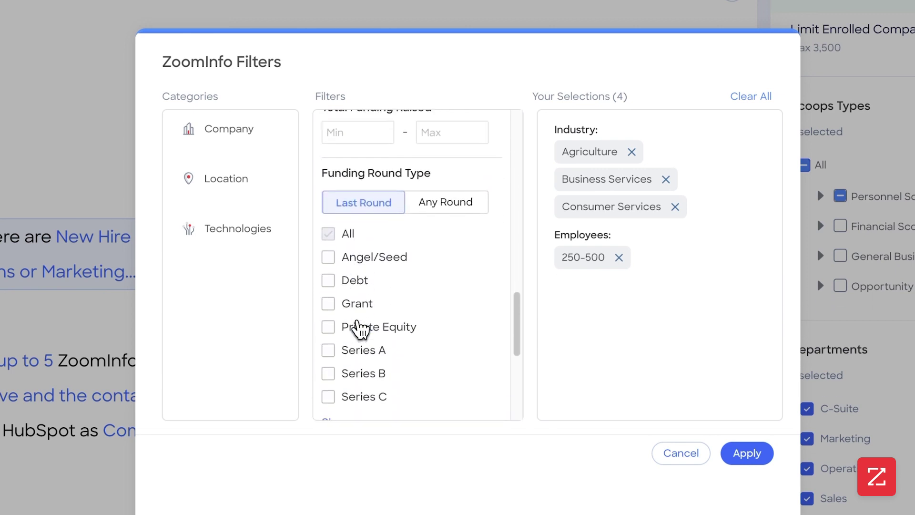
{"action": "scroll", "coordinate": [358, 329], "scroll_direction": "down", "scroll_amount": 5}
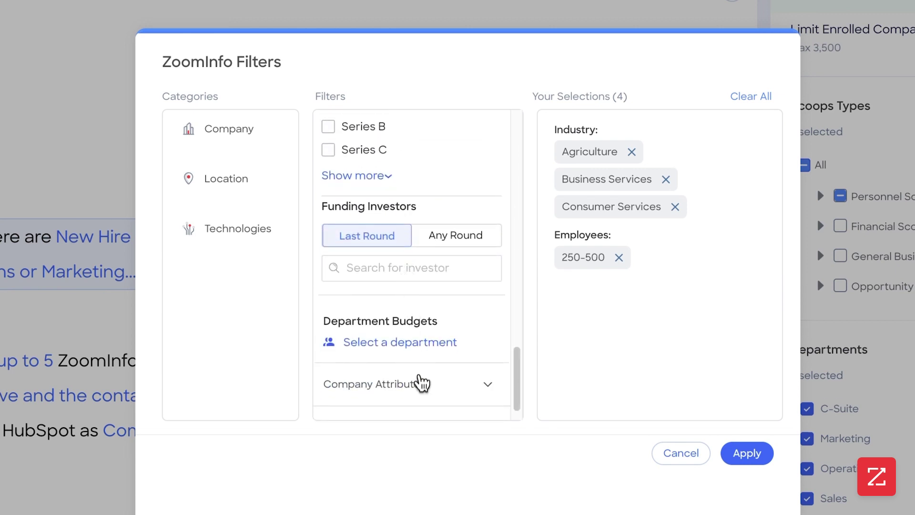
{"action": "left_click", "coordinate": [422, 383]}
{"action": "scroll", "coordinate": [419, 387], "scroll_direction": "down", "scroll_amount": 4}
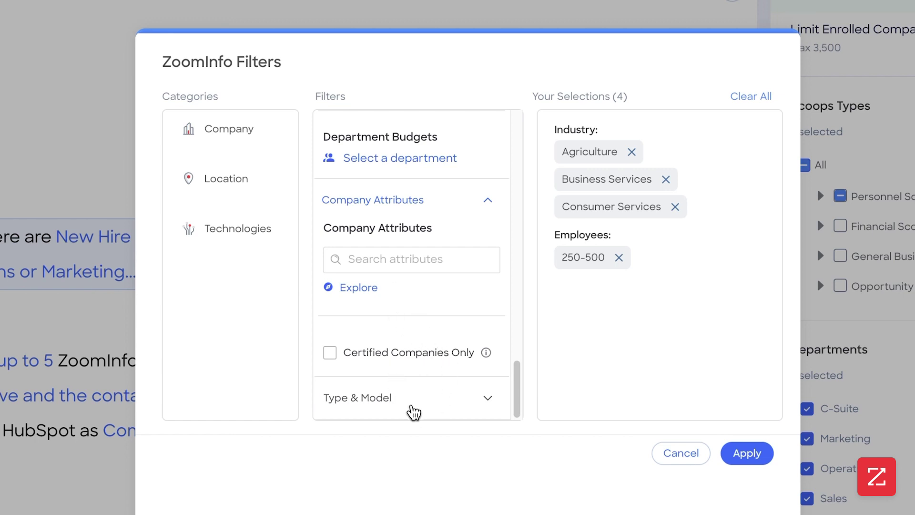
{"action": "left_click", "coordinate": [415, 405]}
{"action": "scroll", "coordinate": [424, 334], "scroll_direction": "down", "scroll_amount": 5}
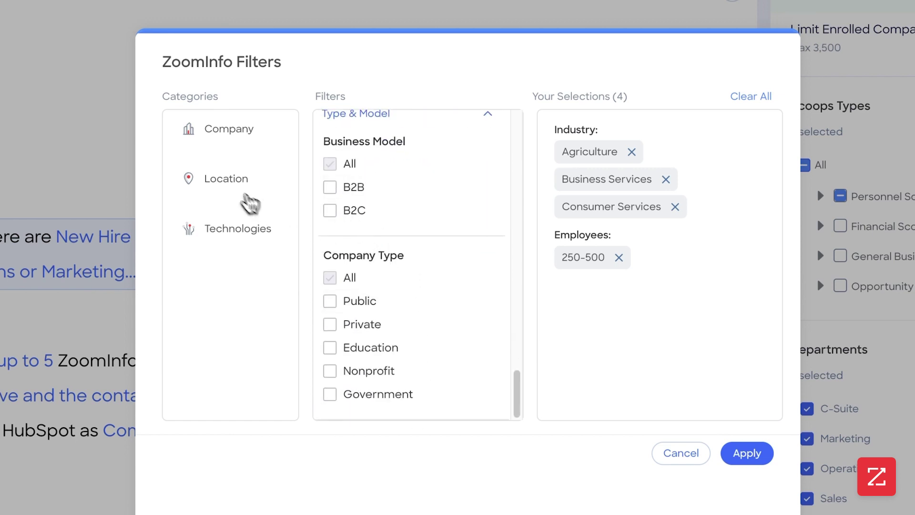
- Restrict the company location to US - States, view the Technologies category, and apply the ZoomInfo filters
{"action": "left_click", "coordinate": [229, 183]}
{"action": "scroll", "coordinate": [367, 167], "scroll_direction": "up", "scroll_amount": 3}
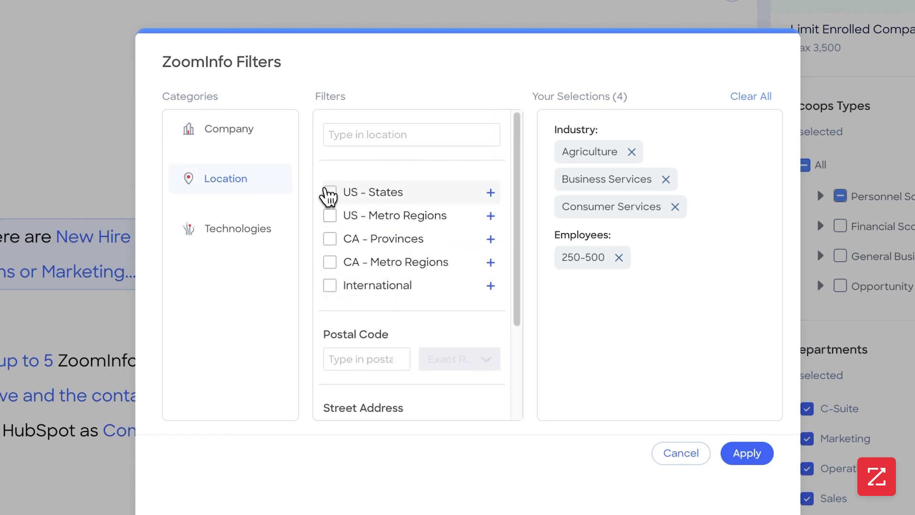
{"action": "left_click", "coordinate": [329, 192]}
{"action": "left_click", "coordinate": [233, 242]}
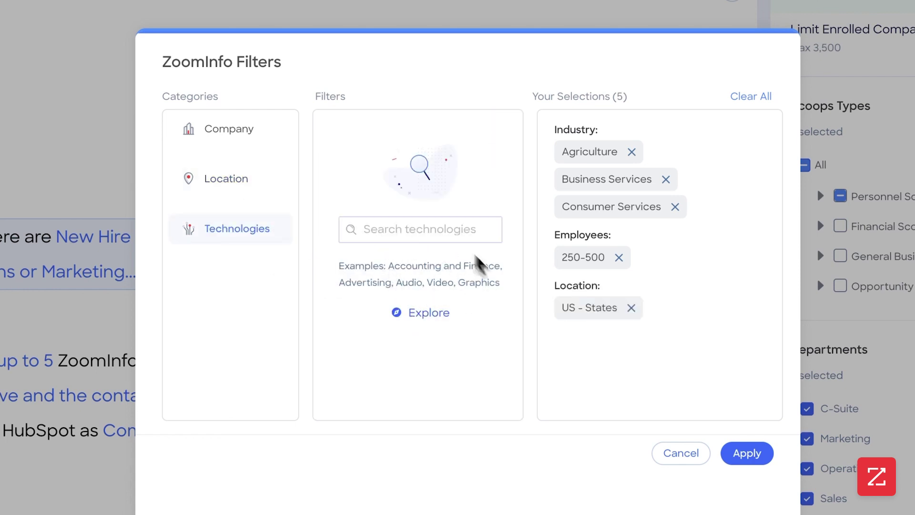
{"action": "left_click", "coordinate": [752, 453]}
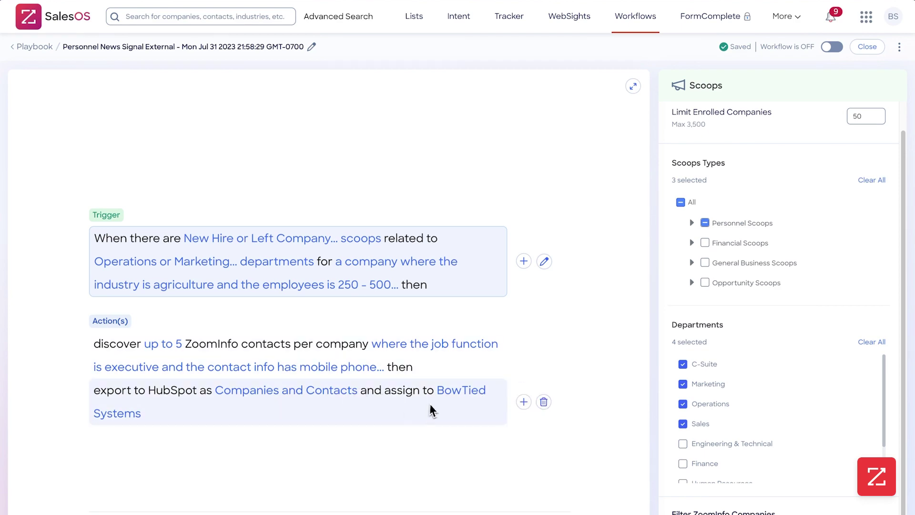
- Turn the Personnel News Signal External workflow on and close its editor
{"action": "left_click", "coordinate": [842, 52]}
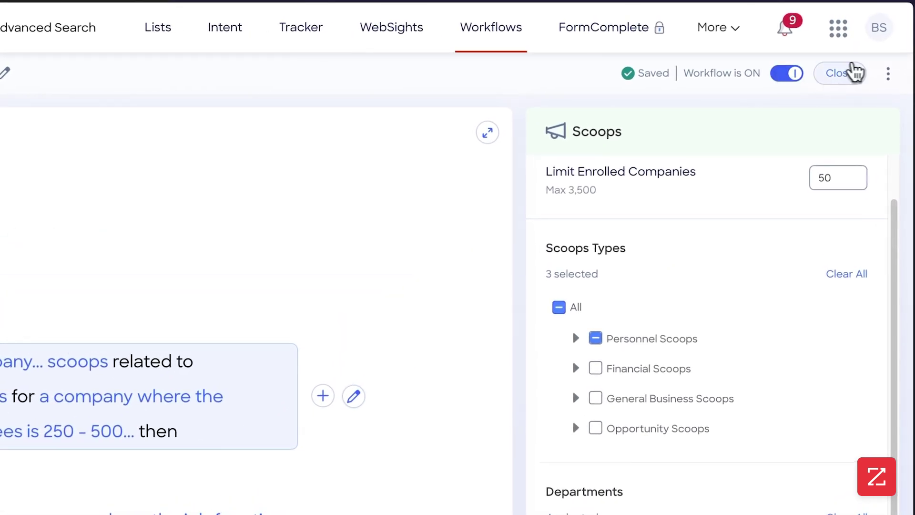
{"action": "left_click", "coordinate": [843, 75]}
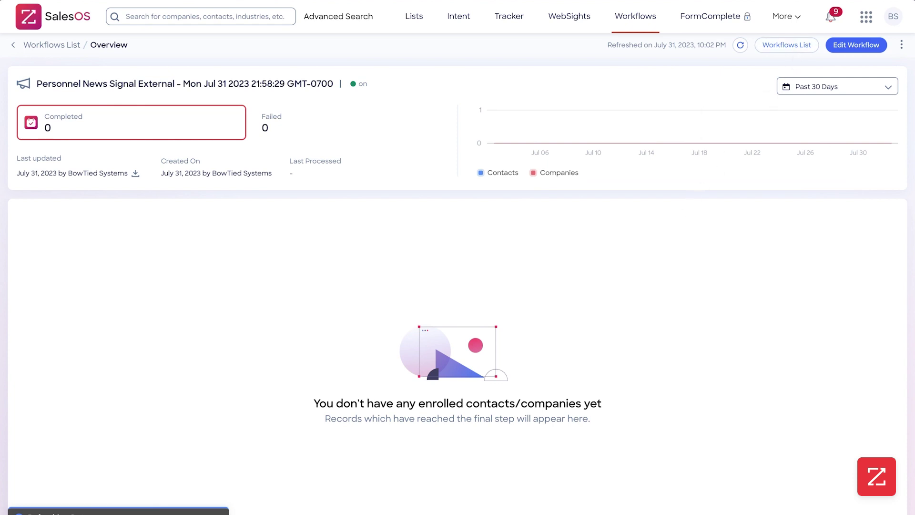
- Browse the list of all workflows and open the overview of Intent Signal Targeting - Wed Jun 28 2023 13:27:41 GMT-0700
{"action": "left_click", "coordinate": [796, 48]}
{"action": "scroll", "coordinate": [437, 233], "scroll_direction": "down", "scroll_amount": 8}
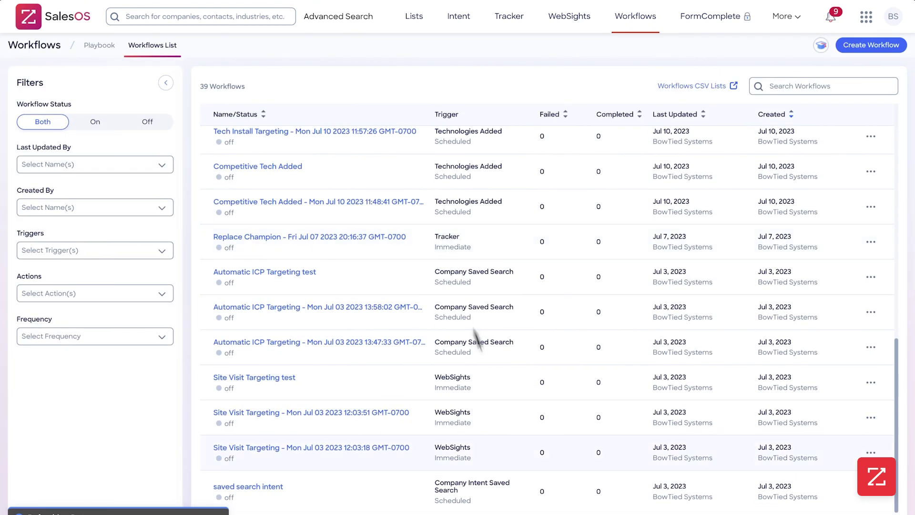
{"action": "left_click", "coordinate": [556, 514]}
{"action": "scroll", "coordinate": [489, 229], "scroll_direction": "down", "scroll_amount": 1}
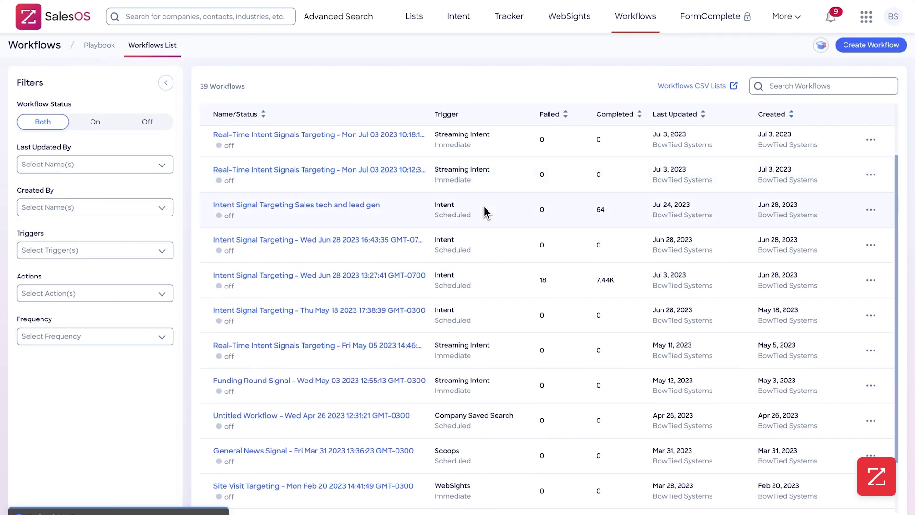
{"action": "left_click", "coordinate": [386, 280]}
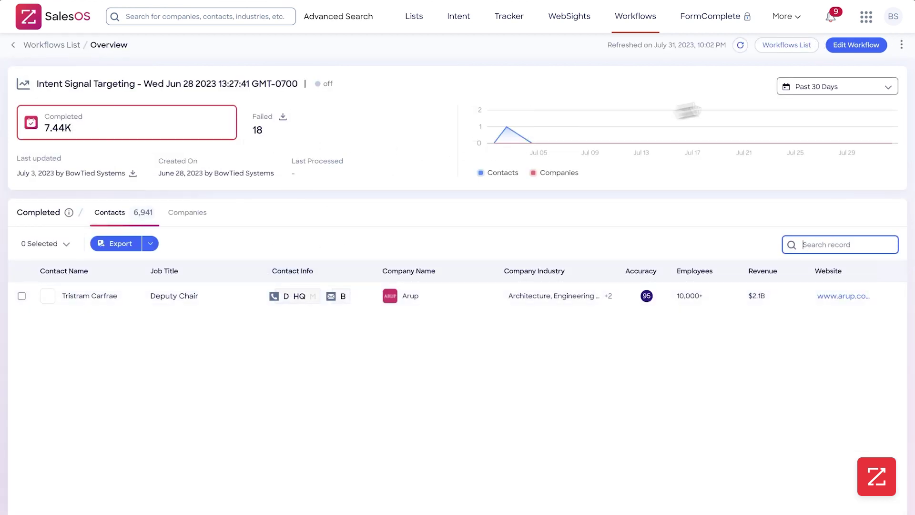
- Review the overview's date range options and its completed company records, and return to the workflows list
{"action": "left_click", "coordinate": [814, 87]}
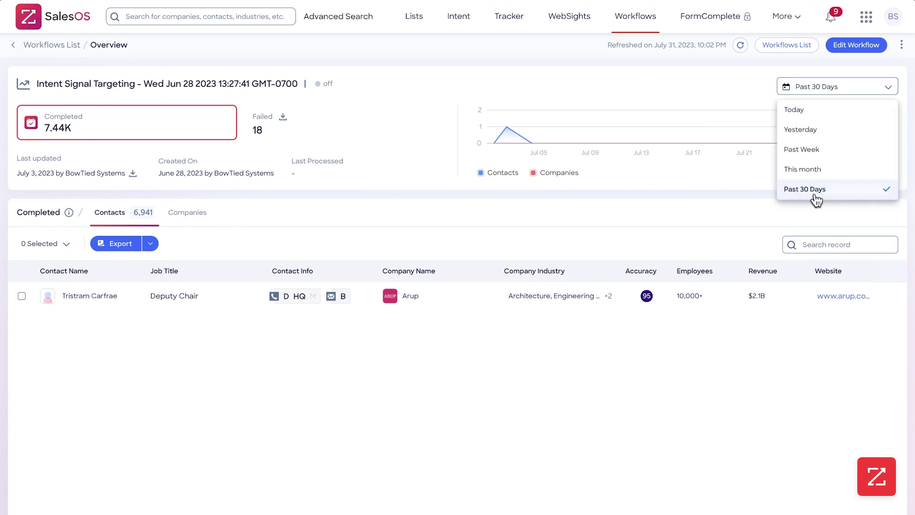
{"action": "left_click", "coordinate": [830, 89]}
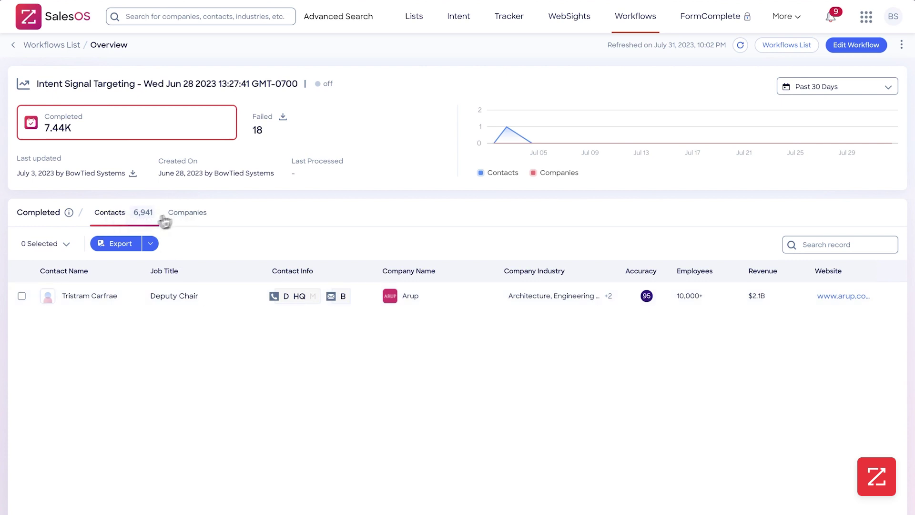
{"action": "left_click", "coordinate": [202, 220]}
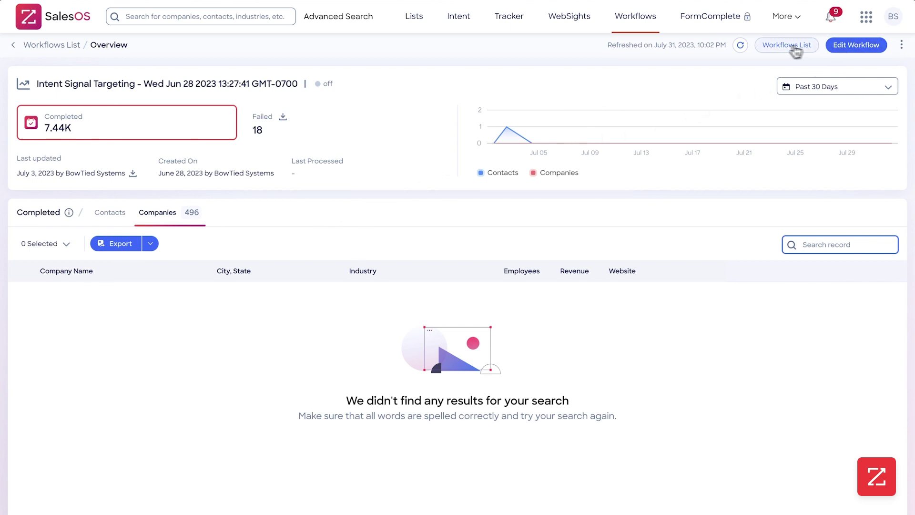
{"action": "left_click", "coordinate": [777, 47]}
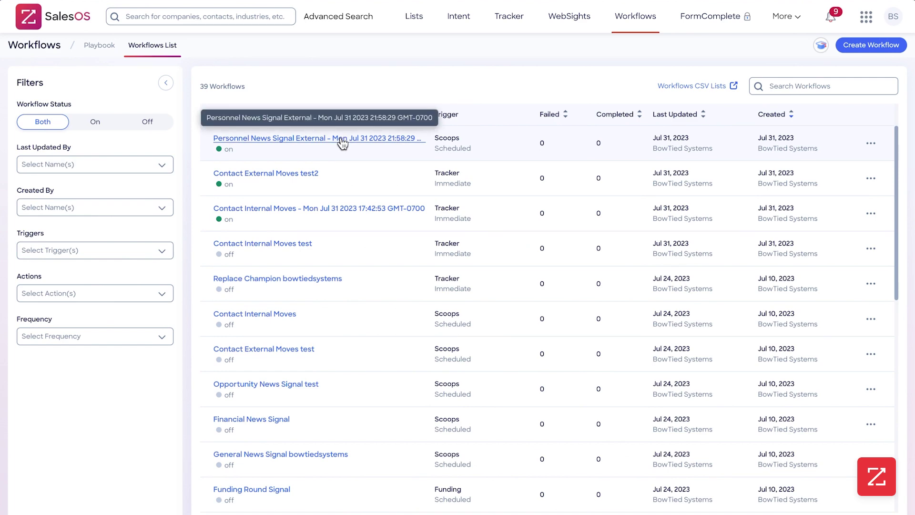
- Open the Personnel News Signal External workflow for editing and rename it Personnel News Signal External test
{"action": "left_click", "coordinate": [341, 142]}
{"action": "left_click", "coordinate": [857, 46]}
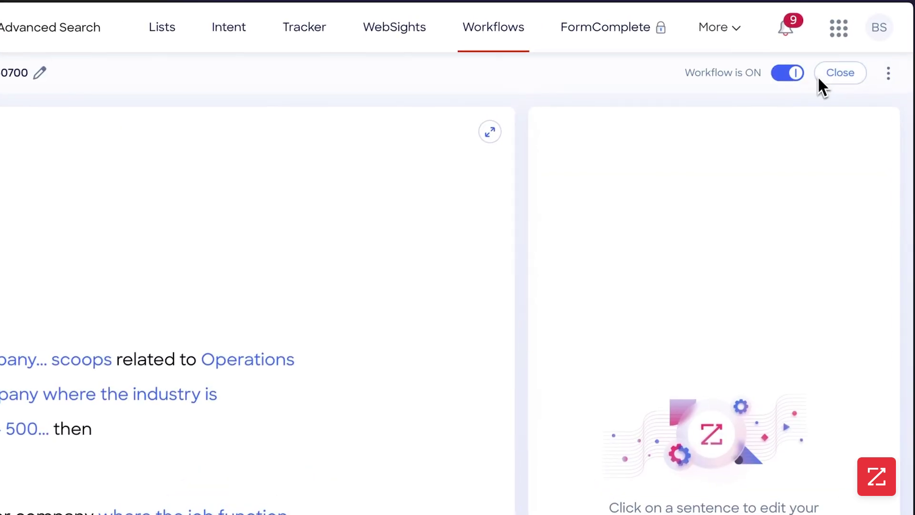
{"action": "left_click", "coordinate": [40, 72]}
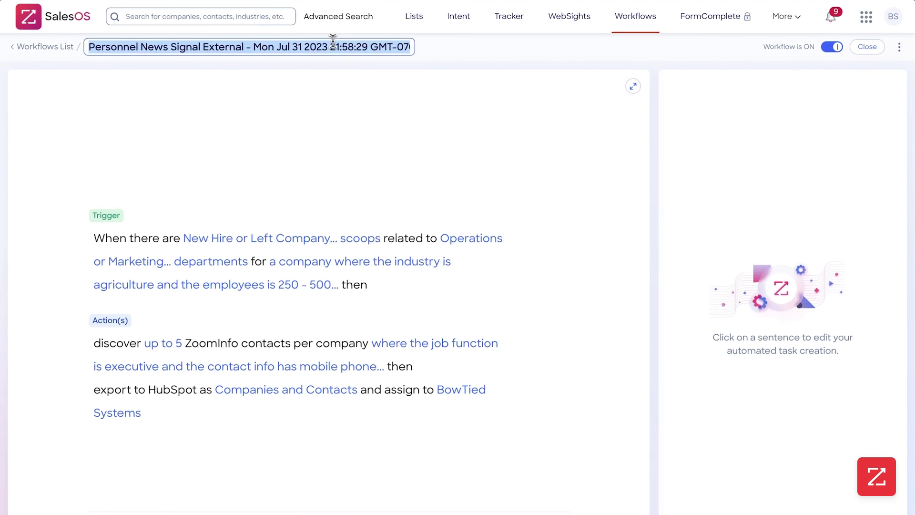
{"action": "left_click", "coordinate": [353, 50]}
{"action": "left_click_drag", "start_coordinate": [250, 49], "coordinate": [423, 52]}
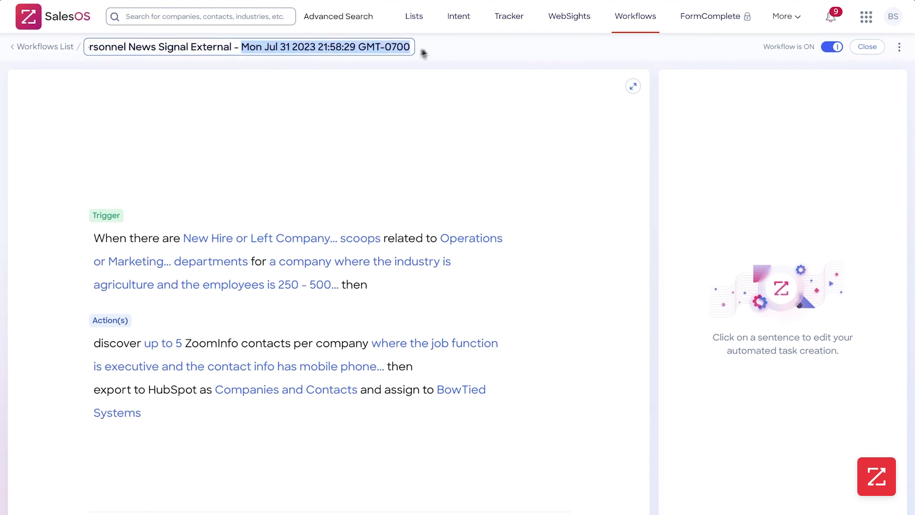
{"action": "key", "text": "BackSpace"}
{"action": "left_click", "coordinate": [447, 51]}
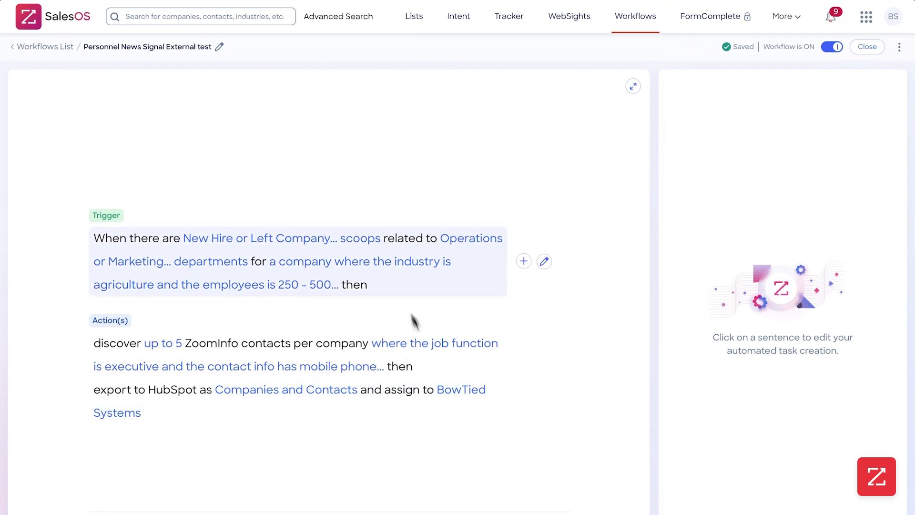
- View the HubSpot export settings, add Business Email to the contact discovery action's Contact Info filter, and close the workflow editor
{"action": "left_click", "coordinate": [336, 410]}
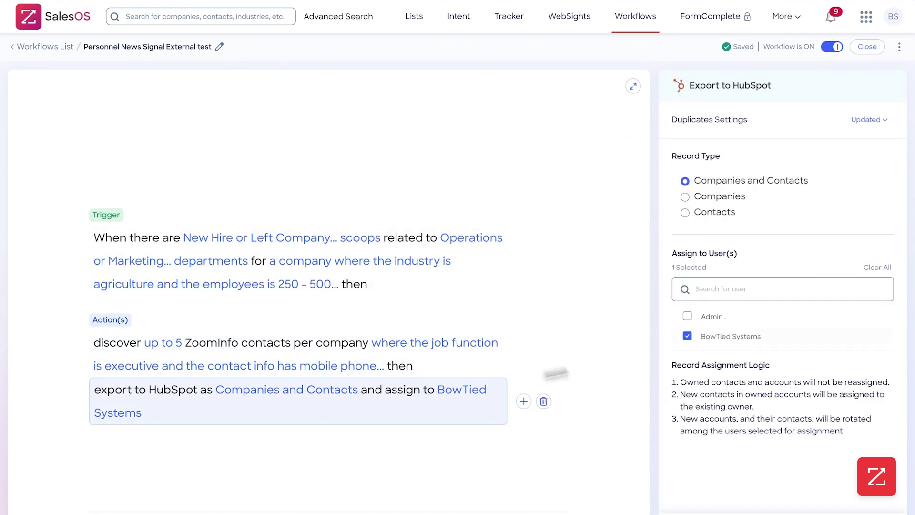
{"action": "left_click", "coordinate": [329, 372]}
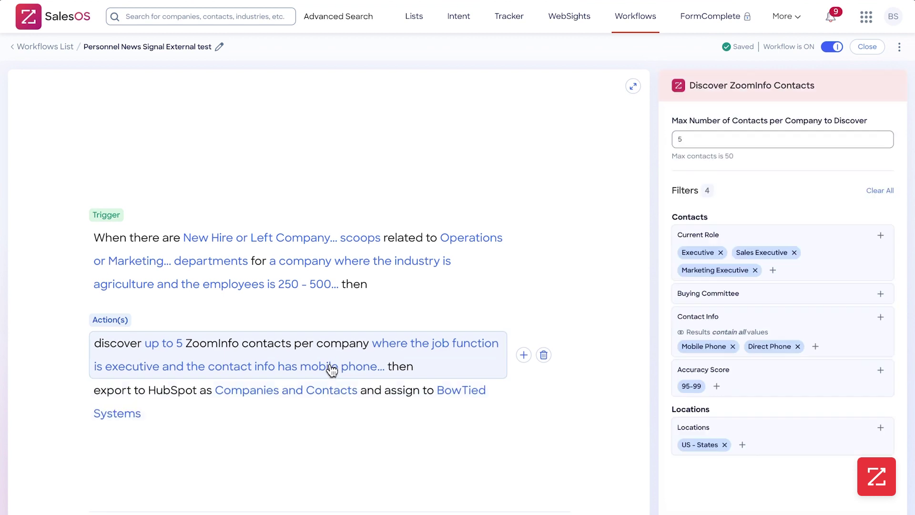
{"action": "left_click", "coordinate": [815, 347]}
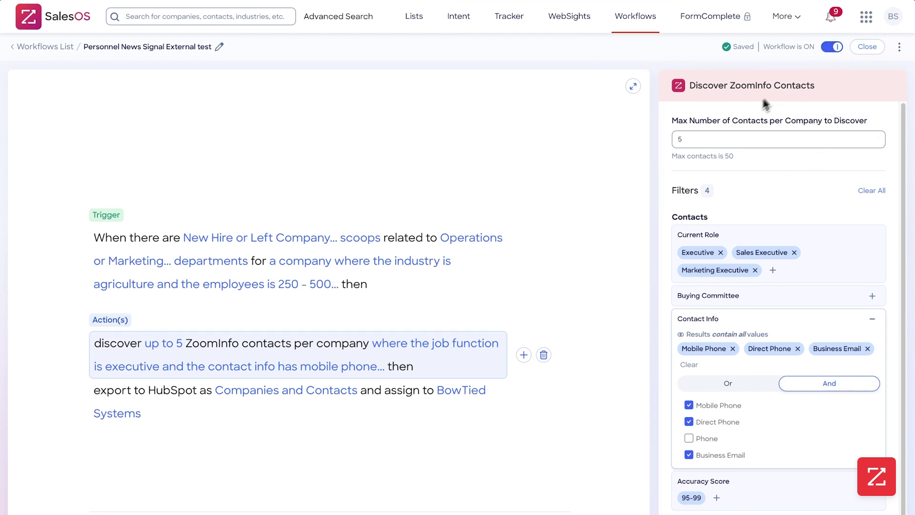
{"action": "left_click", "coordinate": [867, 46]}
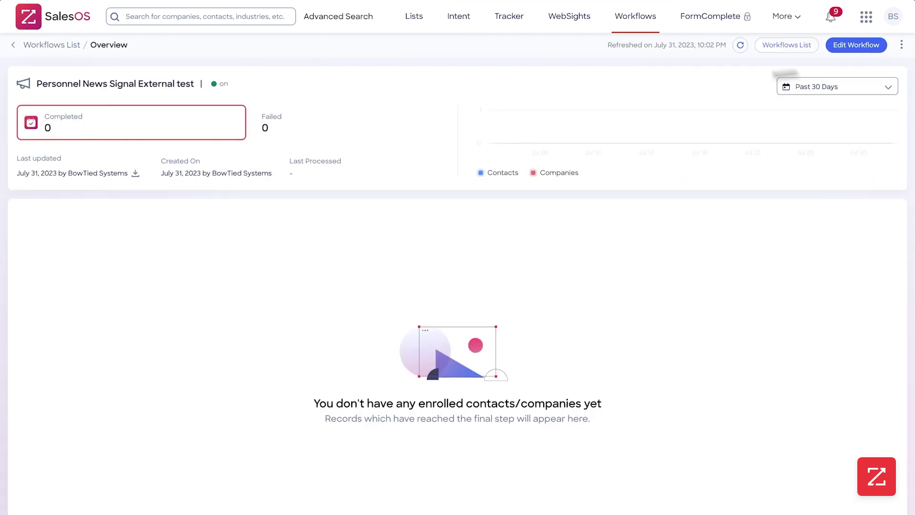